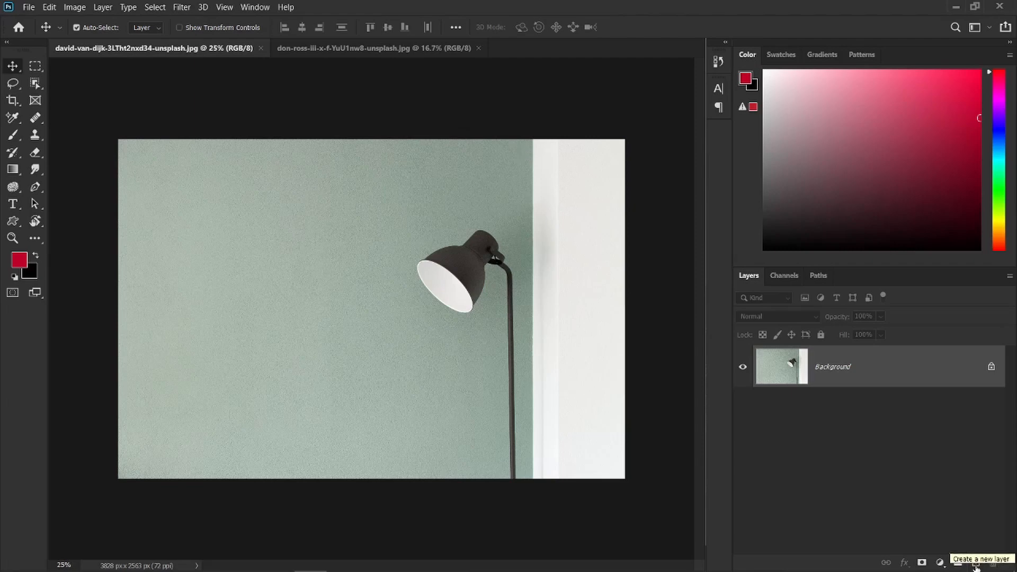
Step: Add a new empty layer above the lamp photo and toggle the Background's visibility off and on
click(976, 565)
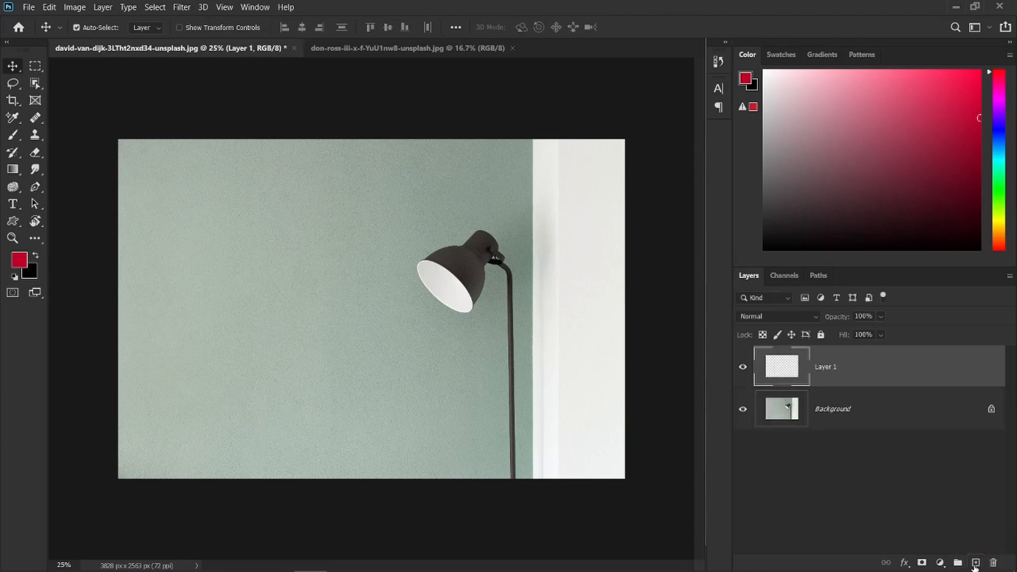
click(743, 410)
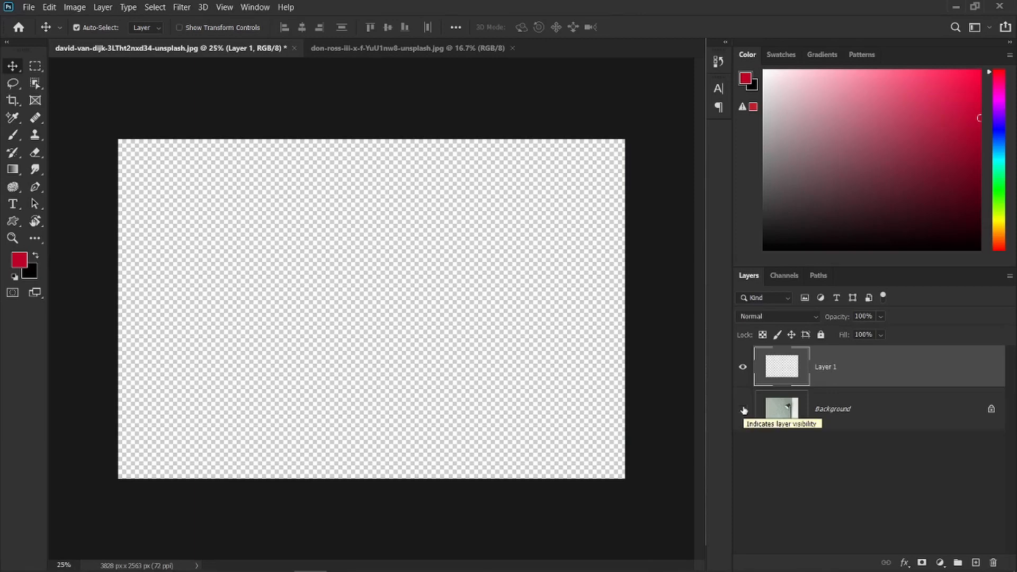
click(744, 410)
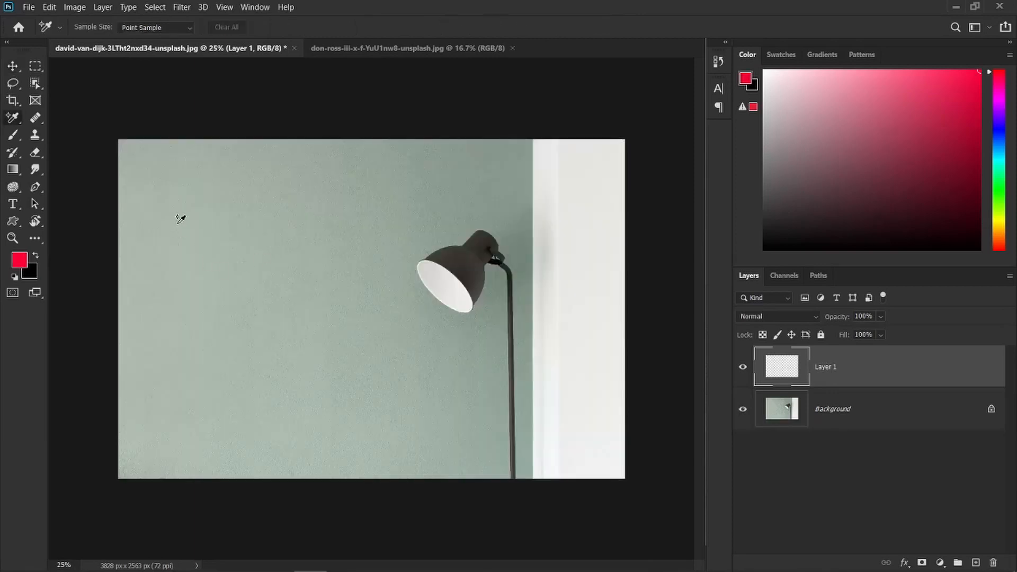
Step: Brush a large soft red area over the wall and an overlapping blue area over the lamp on Layer 1
click(7, 136)
mouse_move(182, 204)
mouse_down()
mouse_move(234, 250)
mouse_move(201, 300)
mouse_move(260, 343)
mouse_move(269, 387)
mouse_move(303, 369)
mouse_up()
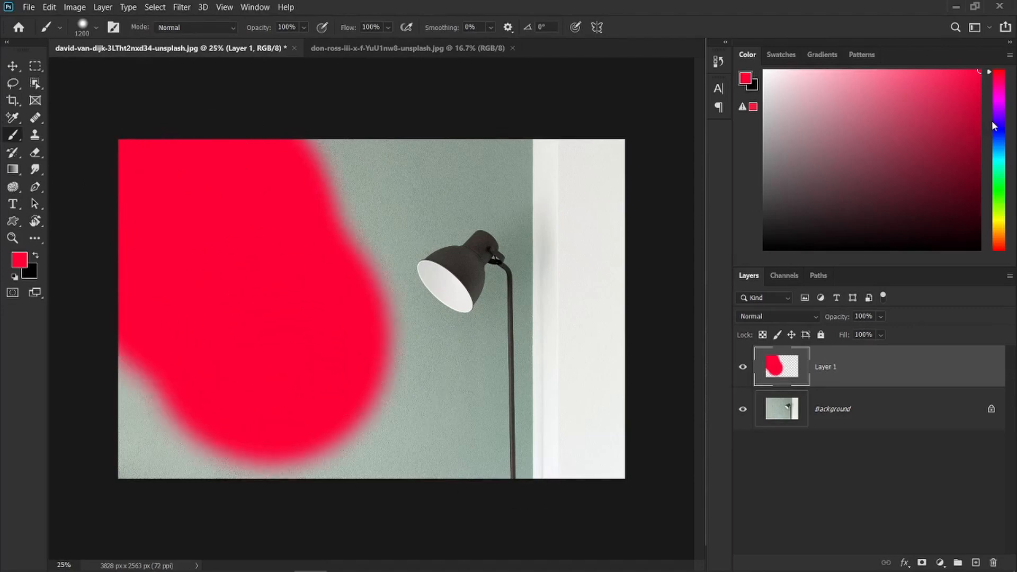
mouse_move(992, 120)
mouse_down()
mouse_move(1002, 137)
mouse_move(991, 106)
mouse_up()
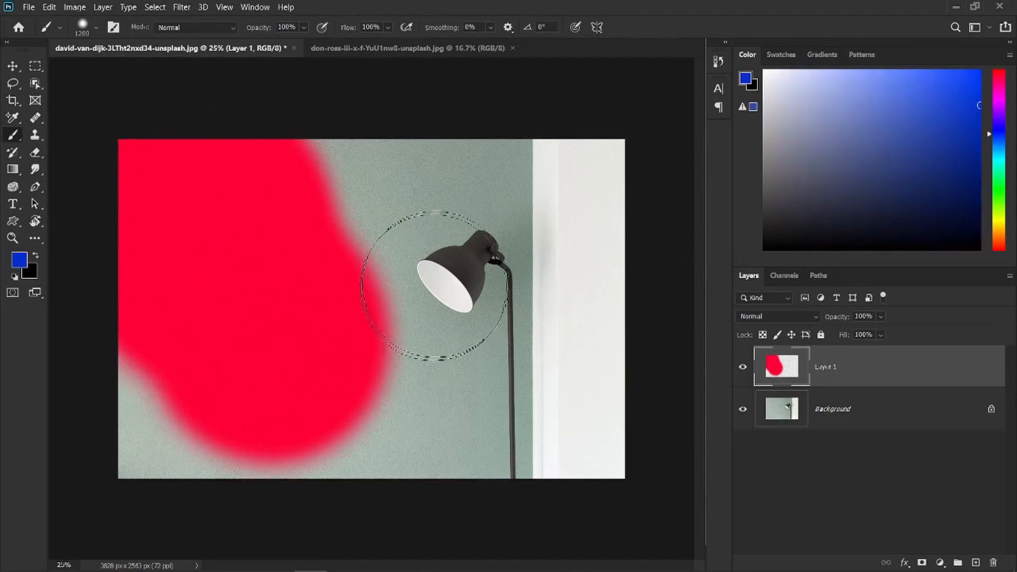
mouse_move(431, 273)
mouse_down()
mouse_move(373, 307)
mouse_move(399, 375)
mouse_move(432, 365)
mouse_move(447, 319)
mouse_move(395, 279)
mouse_move(390, 205)
mouse_move(392, 271)
mouse_up()
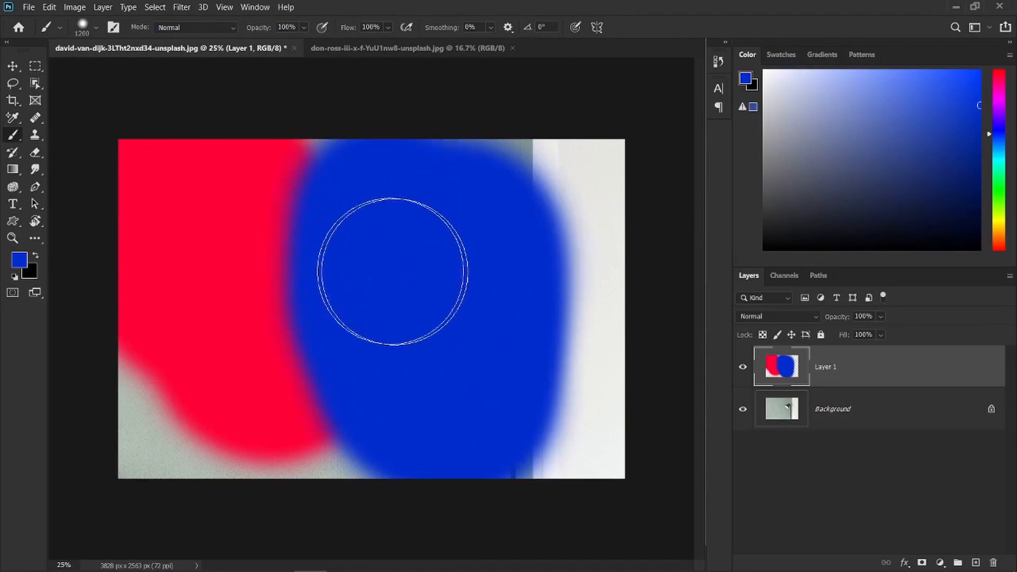
Step: Toggle the Background's visibility to examine Layer 1's paint with and without the photo beneath it
click(743, 414)
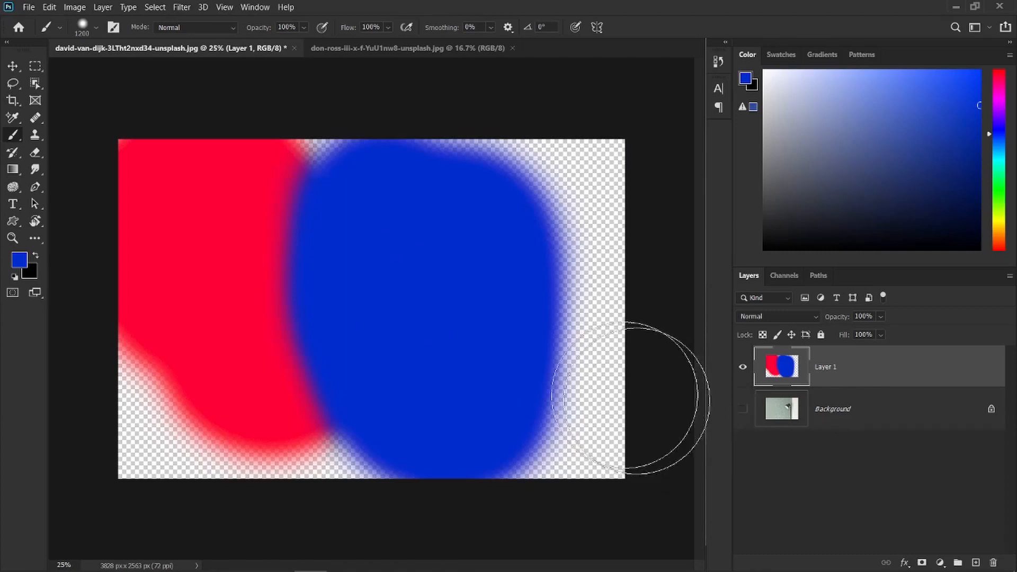
click(12, 66)
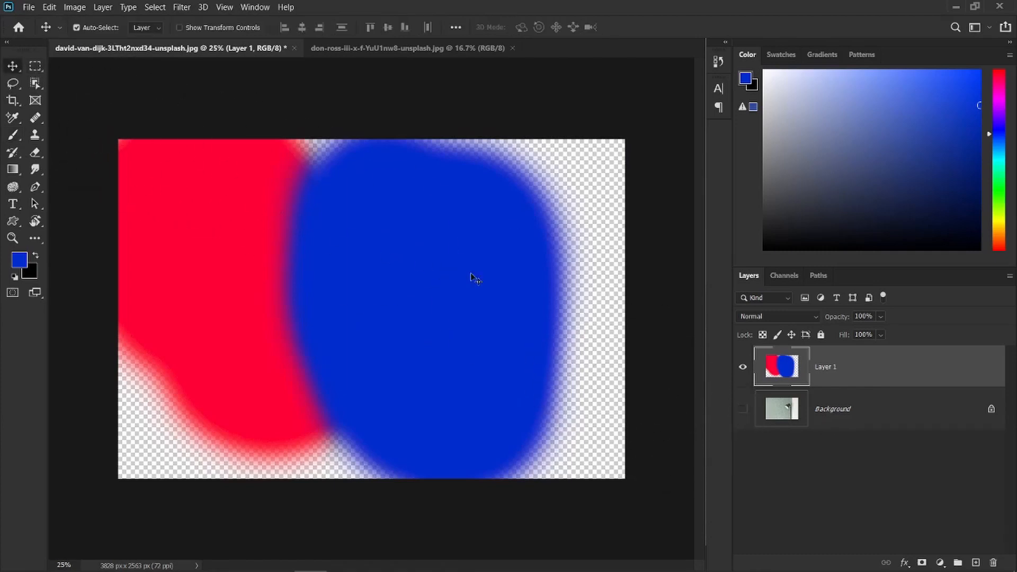
click(609, 267)
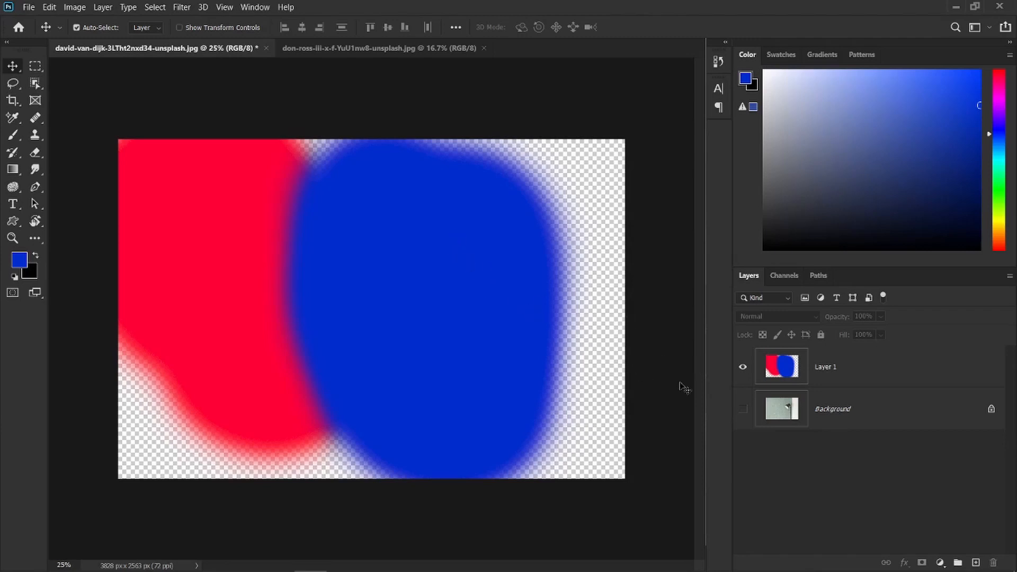
click(743, 408)
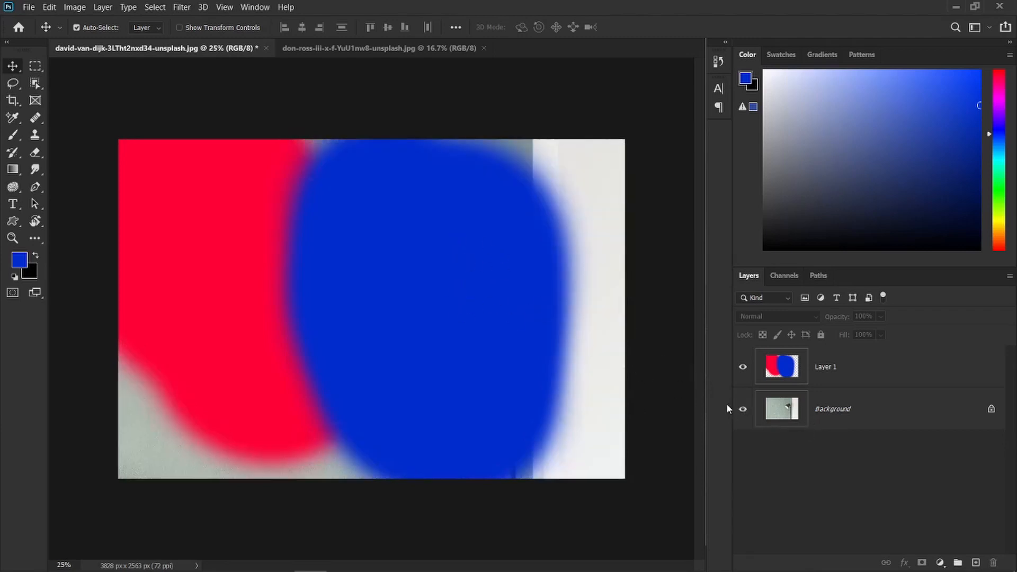
click(743, 409)
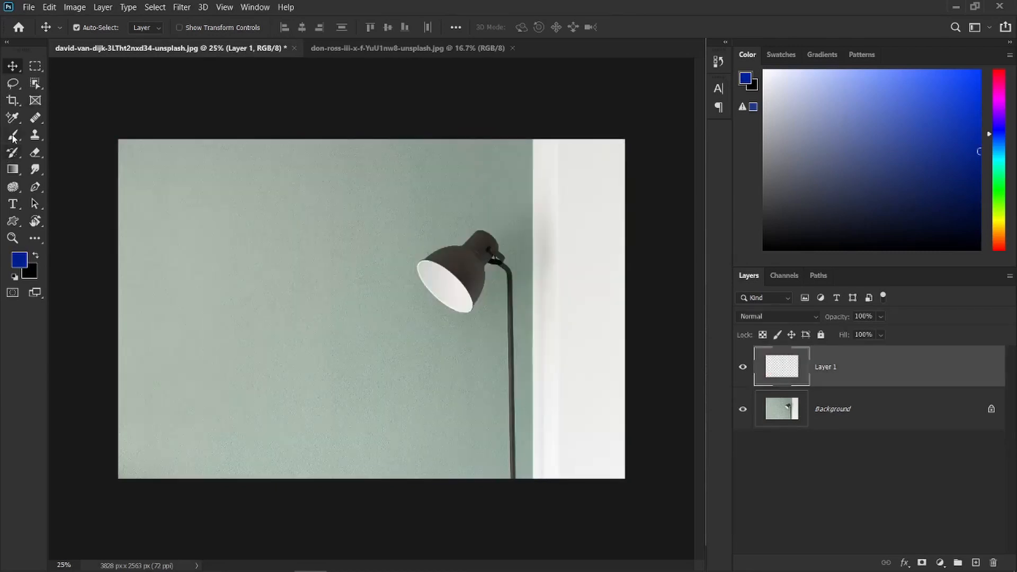
Step: Brush a large soft dark blue blob over the wall's left half on Layer 1, and try a dark red one beside it
click(12, 134)
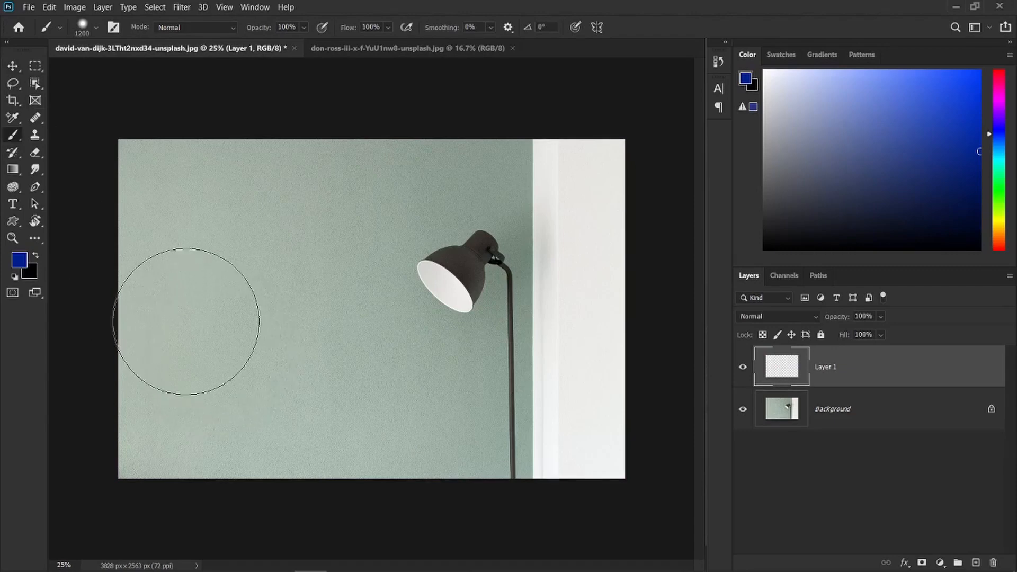
mouse_move(186, 322)
mouse_down()
mouse_move(201, 285)
mouse_move(184, 320)
mouse_move(195, 308)
mouse_move(232, 354)
mouse_move(244, 332)
mouse_move(257, 342)
mouse_move(223, 295)
mouse_up()
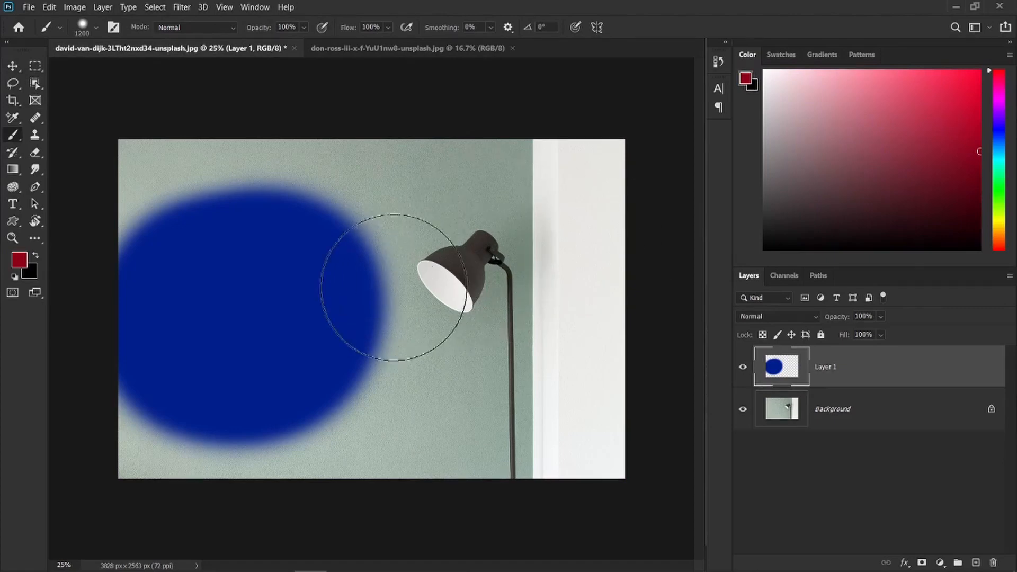
mouse_move(385, 289)
mouse_down()
mouse_move(382, 324)
mouse_move(371, 263)
mouse_move(354, 313)
mouse_move(413, 325)
mouse_move(425, 227)
mouse_move(343, 303)
mouse_move(396, 330)
mouse_move(431, 284)
mouse_move(419, 258)
mouse_move(378, 335)
mouse_move(423, 327)
mouse_move(395, 269)
mouse_move(406, 285)
mouse_move(467, 288)
mouse_move(460, 282)
mouse_move(473, 317)
mouse_up()
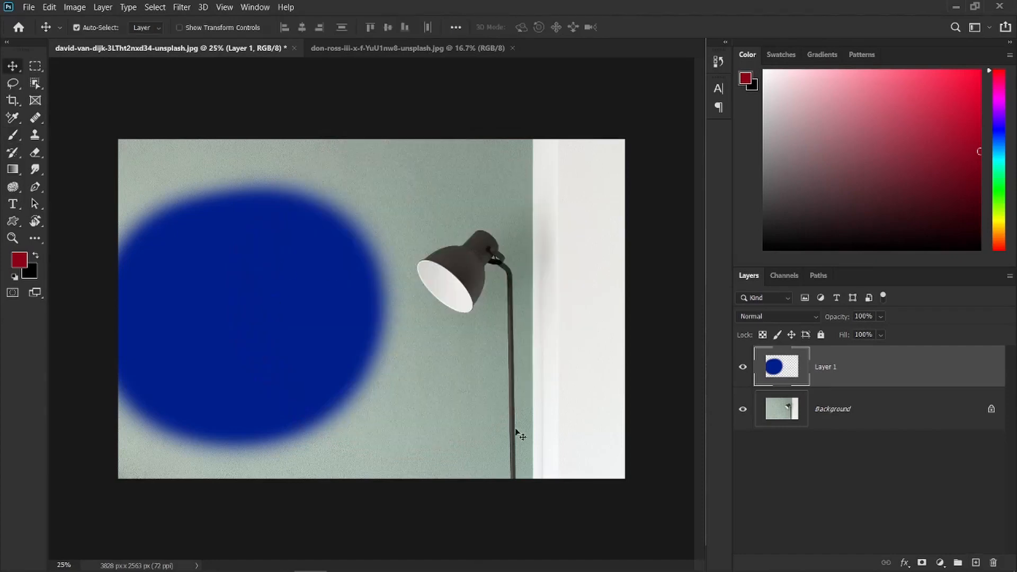
Step: Add a second new layer and brush a large bright red blob over the lamp, overlapping the blue one
click(976, 563)
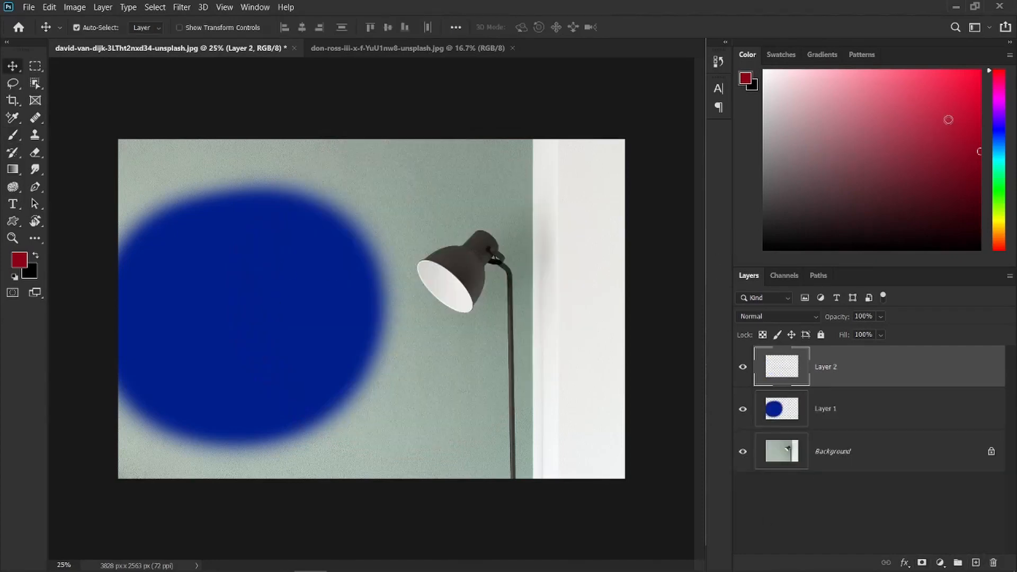
drag(948, 118, 999, 68)
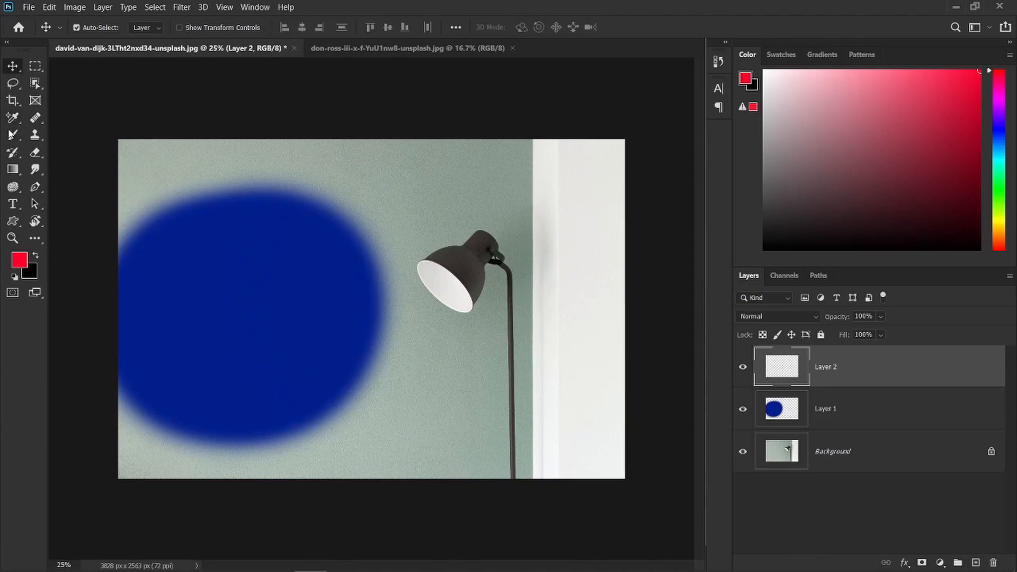
click(13, 135)
mouse_move(398, 227)
mouse_down()
mouse_move(406, 276)
mouse_move(374, 321)
mouse_move(393, 346)
mouse_move(398, 320)
mouse_move(390, 339)
mouse_move(398, 342)
mouse_move(435, 304)
mouse_move(453, 321)
mouse_move(449, 333)
mouse_move(424, 309)
mouse_up()
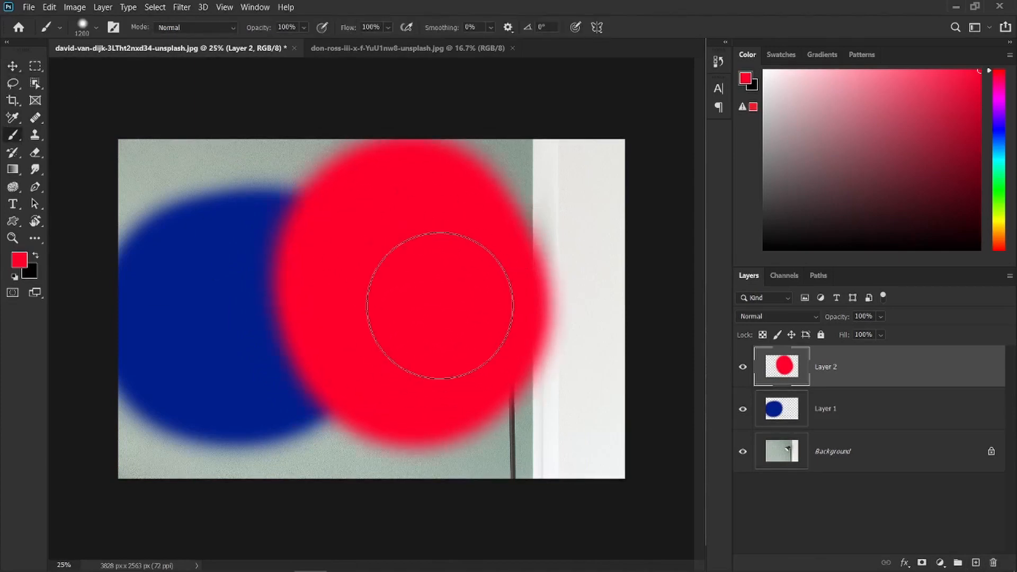
Step: Use the Move tool to shift Layer 2's red blob up toward the photo's right edge and reposition Layer 1's blue blob separately
click(12, 65)
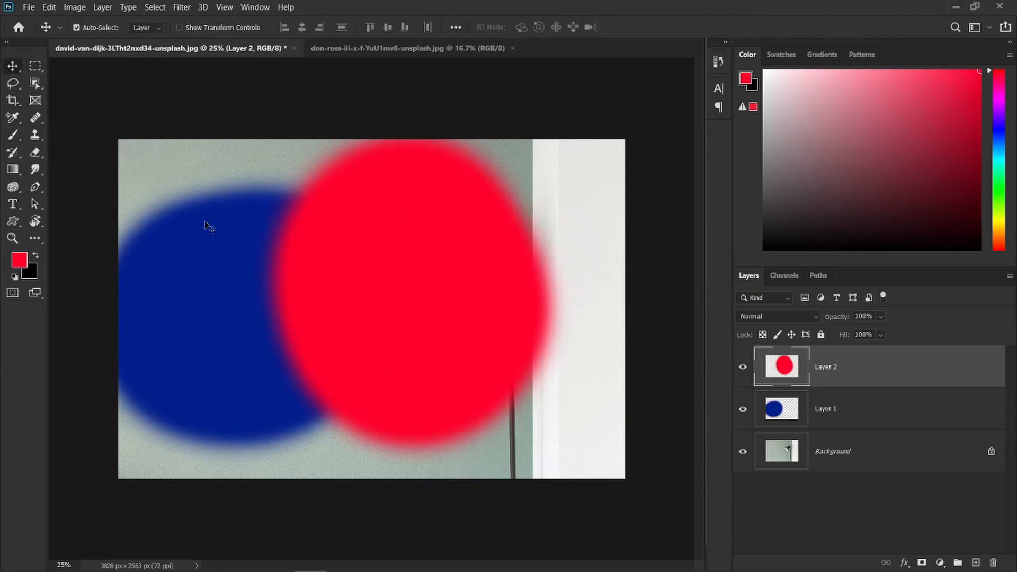
click(857, 400)
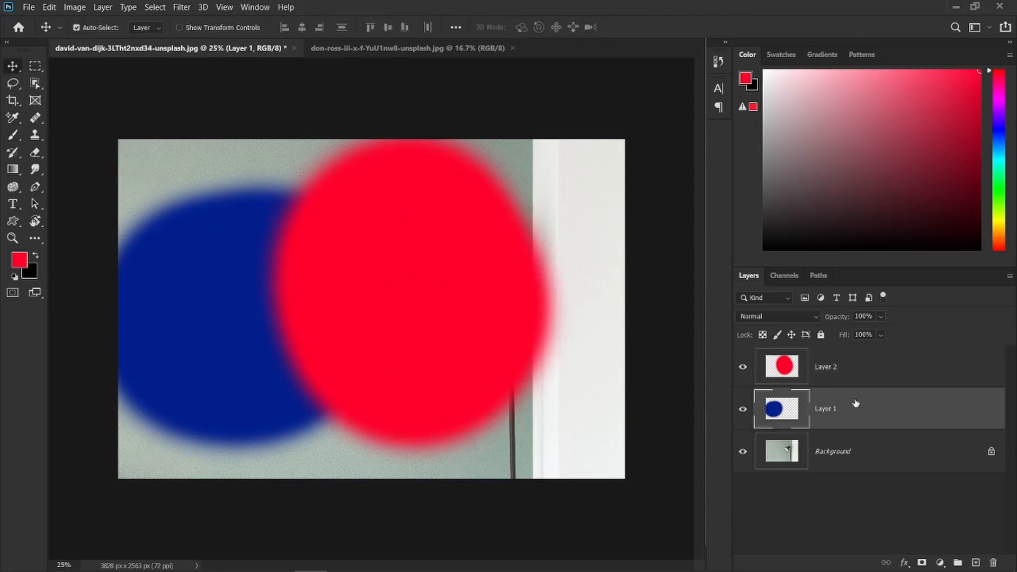
click(851, 376)
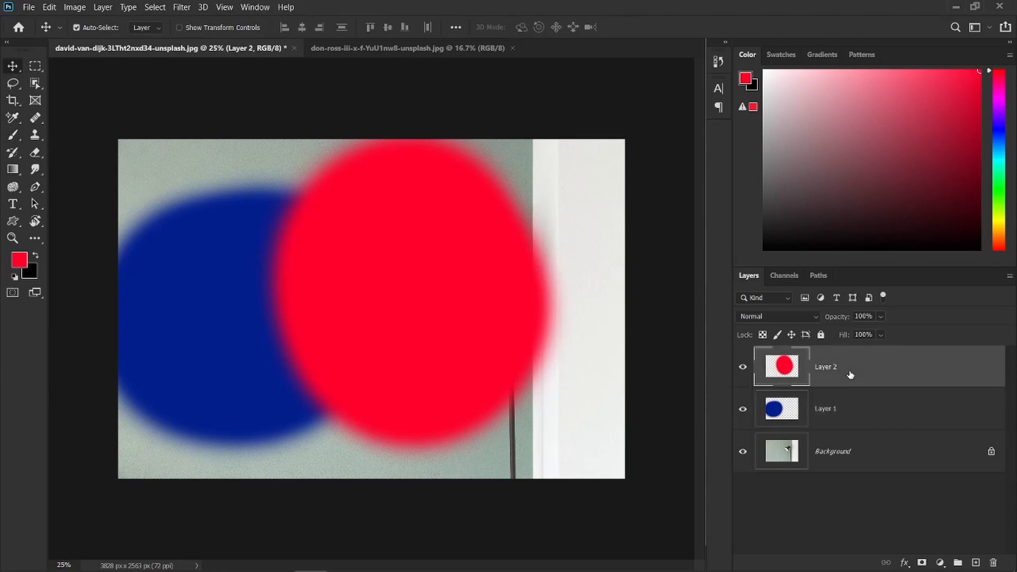
click(832, 458)
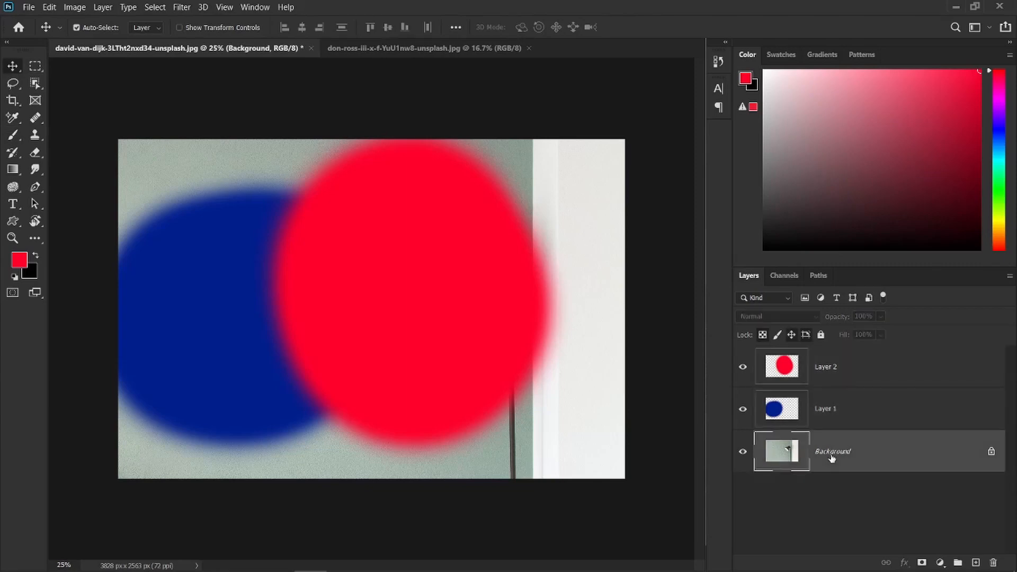
click(851, 377)
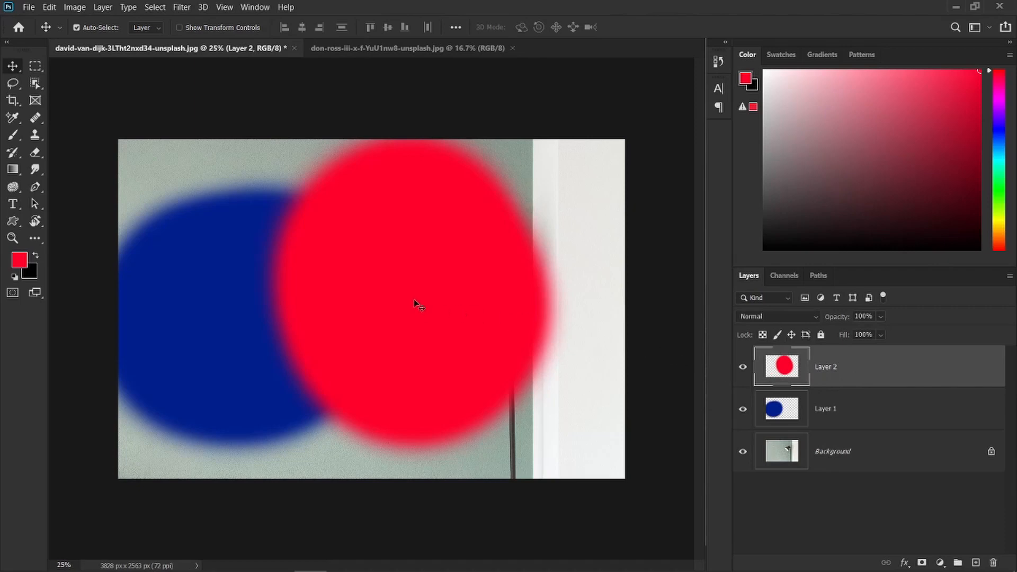
drag(418, 306, 502, 269)
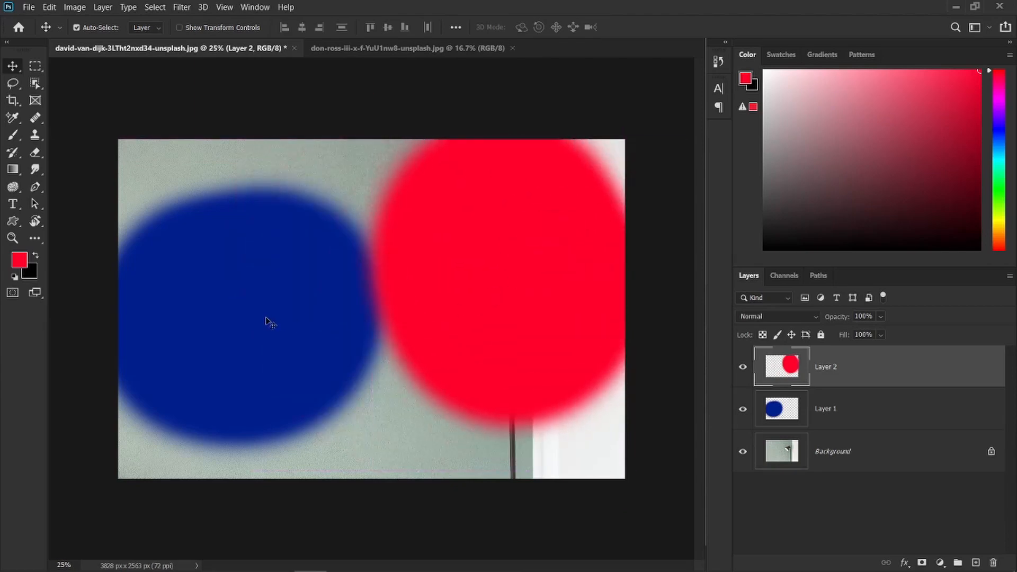
mouse_move(268, 318)
mouse_down()
mouse_move(245, 386)
mouse_move(287, 319)
mouse_up()
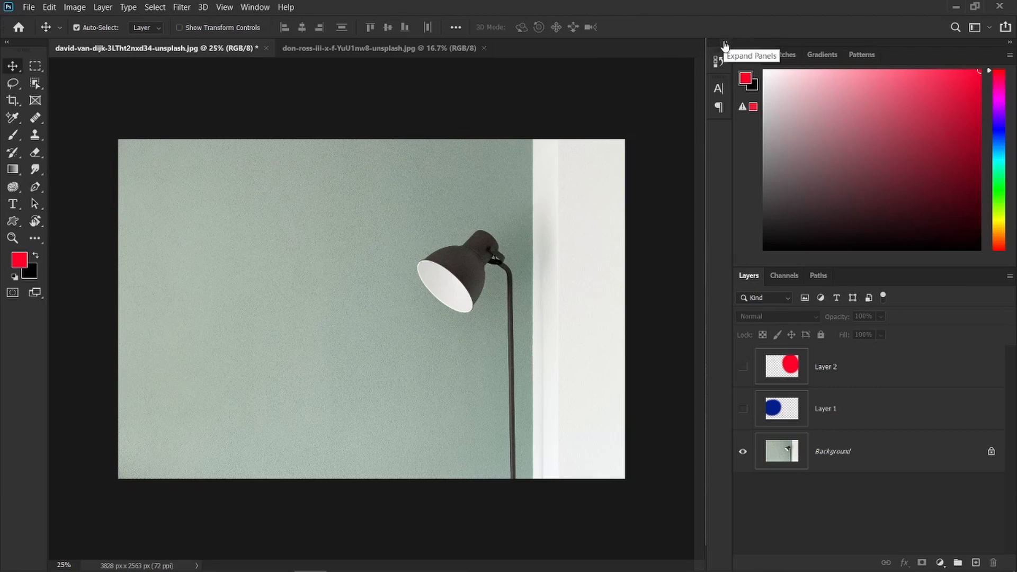
Step: Try unlocking the Background and moving the lamp photo, and undo both changes
click(992, 452)
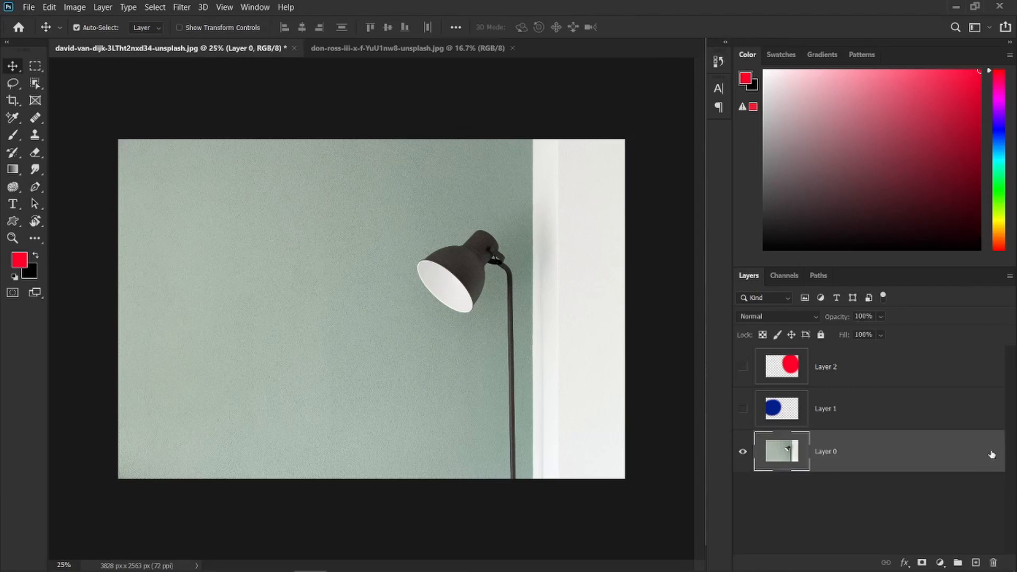
drag(545, 321, 620, 314)
key(ctrl+z)
key(ctrl+z)
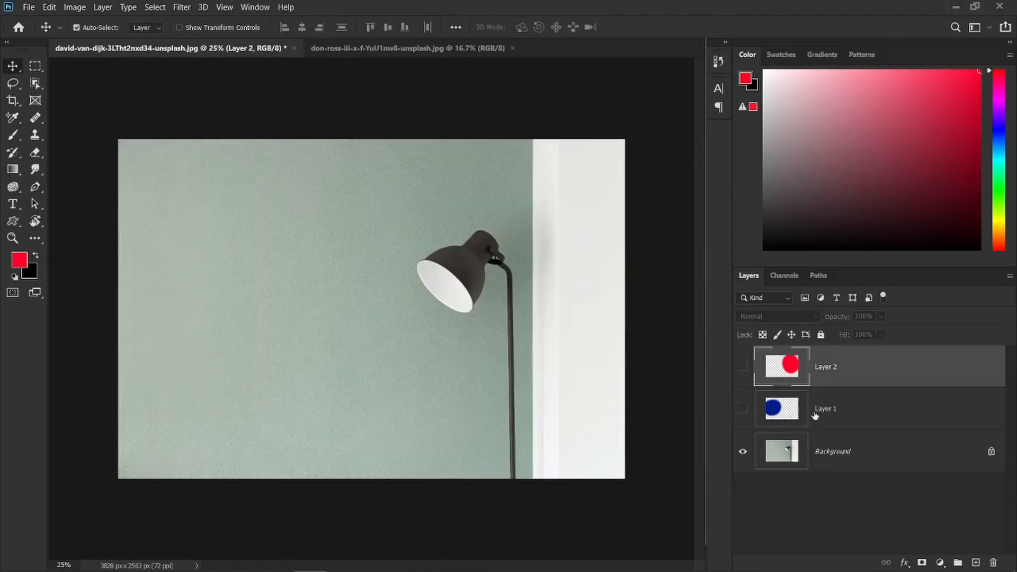
Step: Show Layer 1 and Layer 2 again and move the red blob left so it overlaps the blue one
click(743, 409)
click(743, 367)
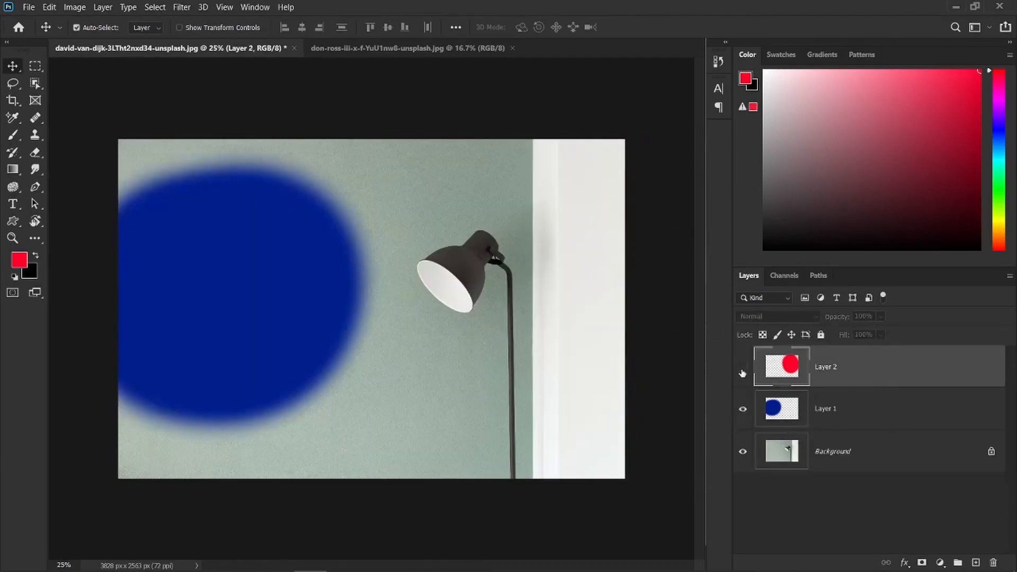
drag(480, 304, 273, 310)
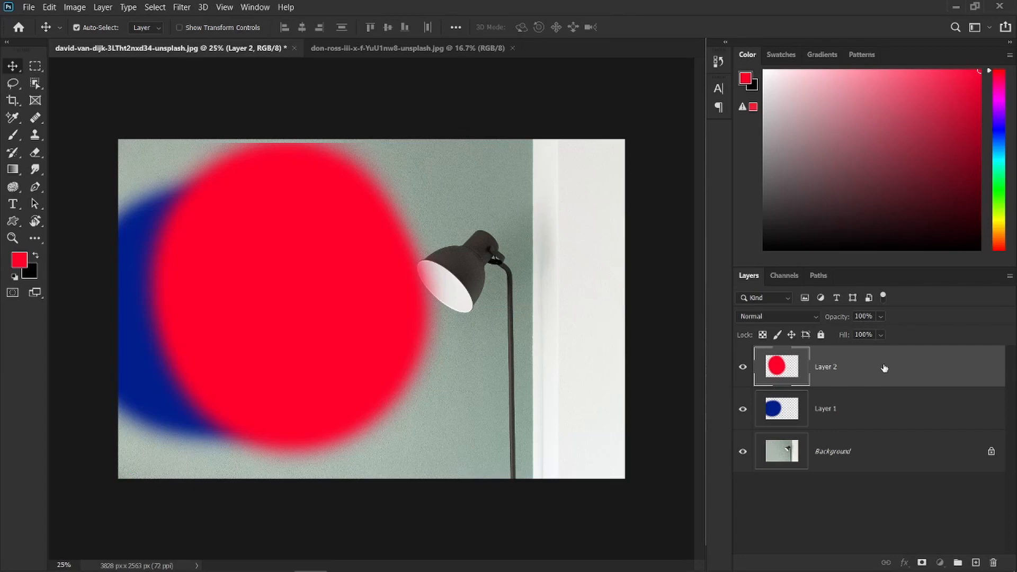
Step: Reorder Layer 2 below Layer 1 and back above it, and move the red blob slightly to the right
drag(885, 368, 886, 418)
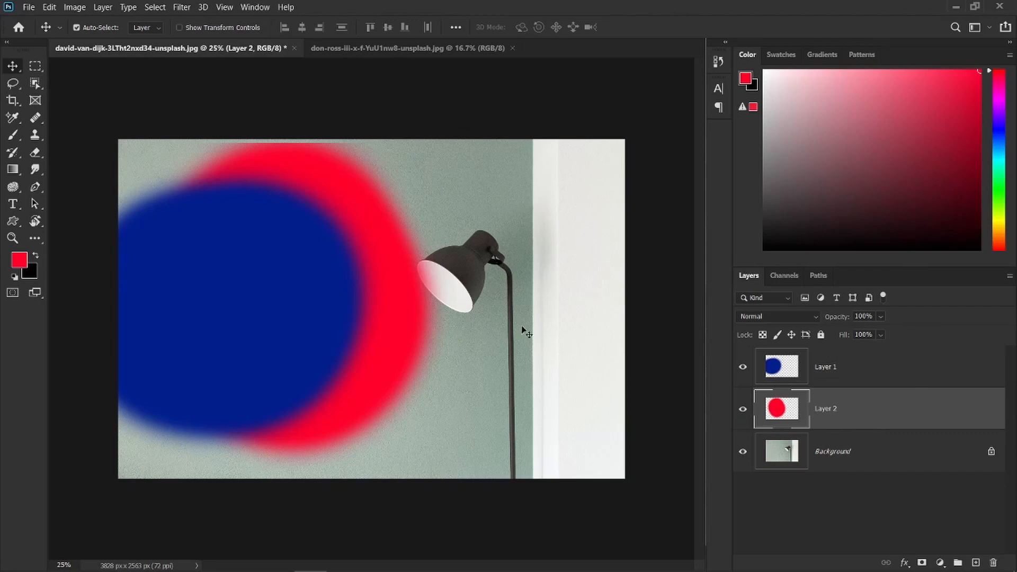
click(743, 408)
click(743, 408)
drag(865, 407, 869, 349)
drag(371, 295, 401, 295)
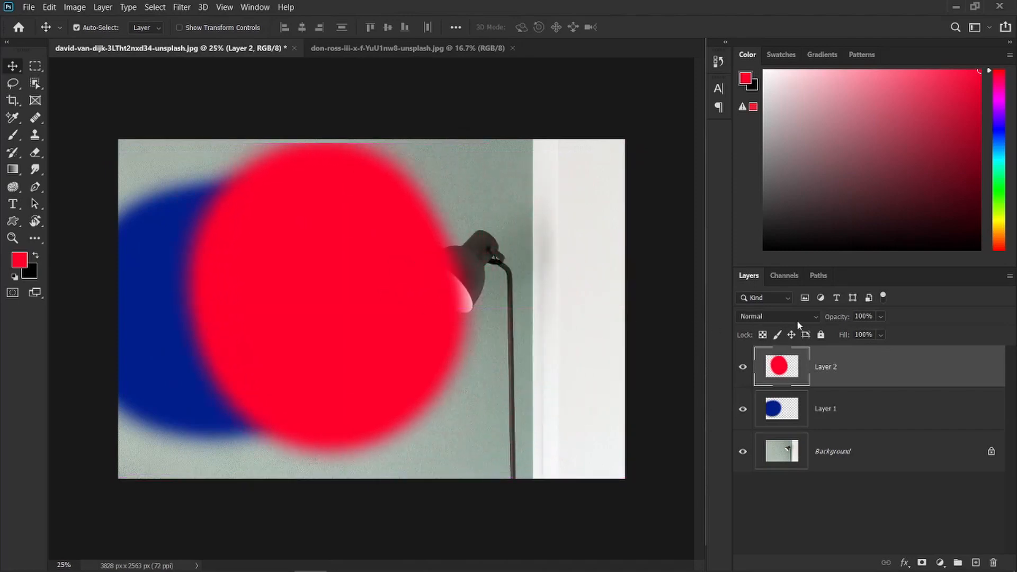
Step: Select Layer 2 and try reducing its opacity
click(844, 409)
click(846, 355)
click(882, 317)
drag(896, 332, 871, 333)
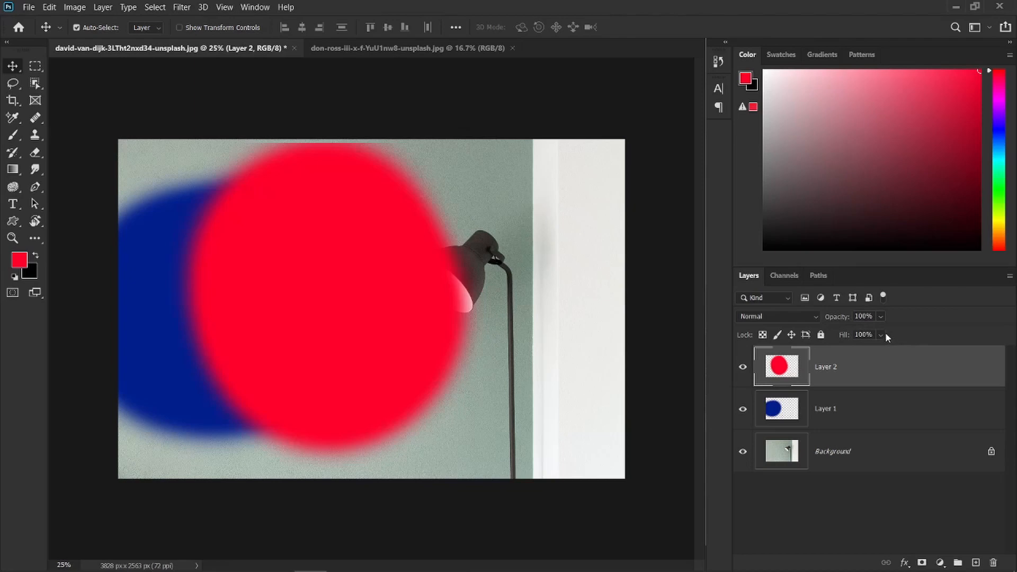
Step: Try reducing Layer 2's fill to about 16% and bring it back to full
click(884, 334)
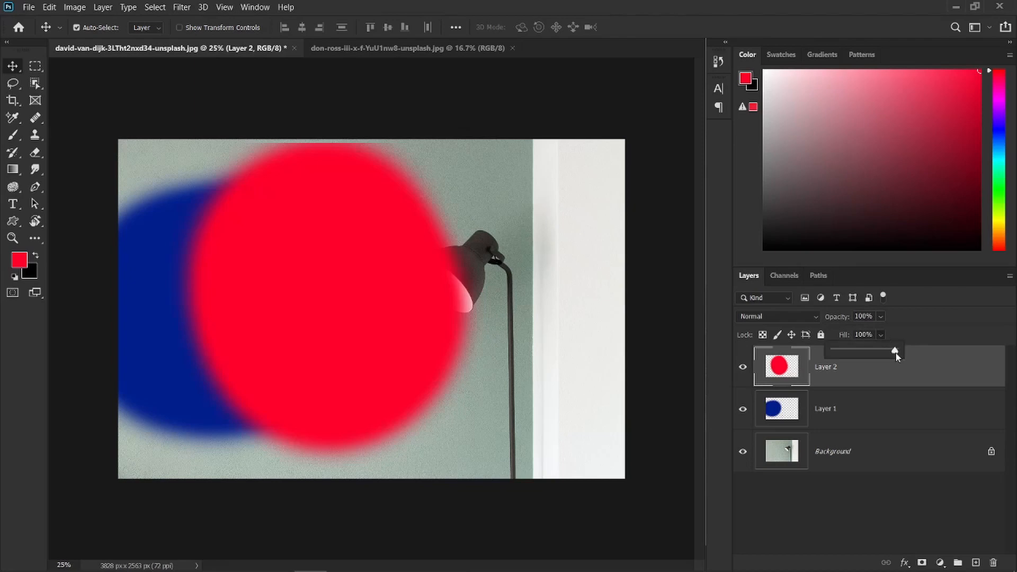
drag(897, 353, 858, 358)
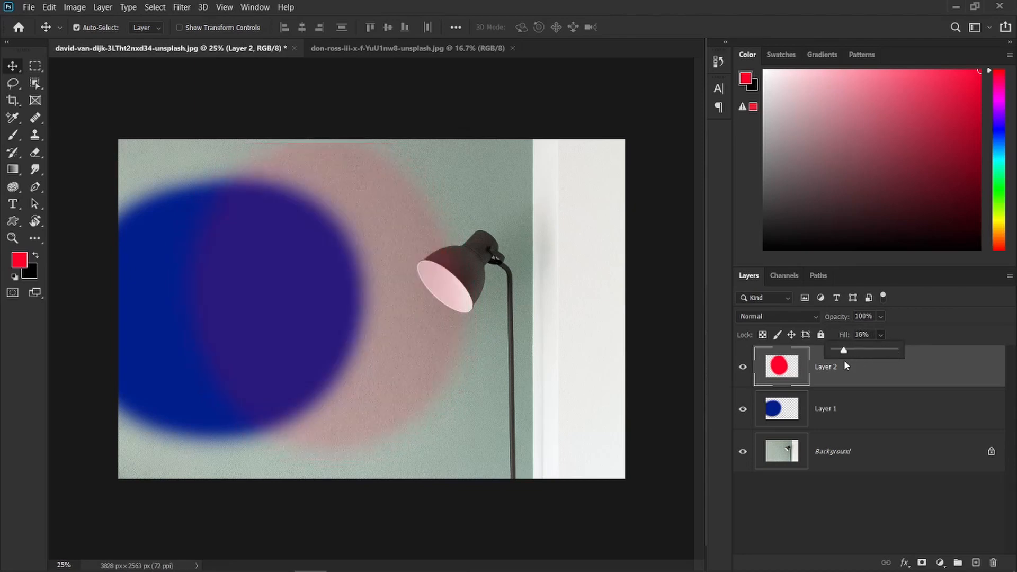
drag(891, 357, 906, 355)
click(927, 328)
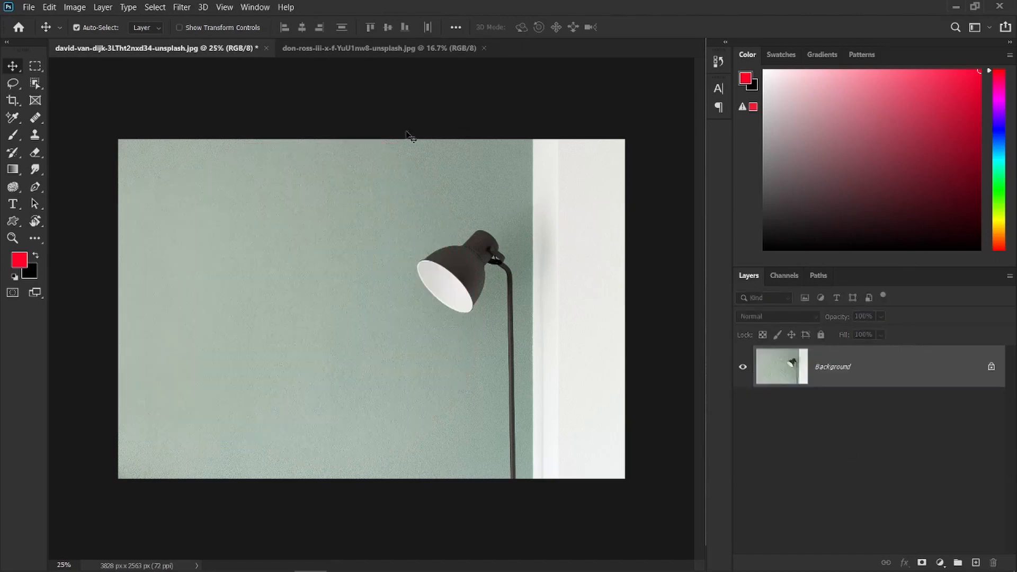
Step: Switch to the open document with the coffee sign photo
click(348, 49)
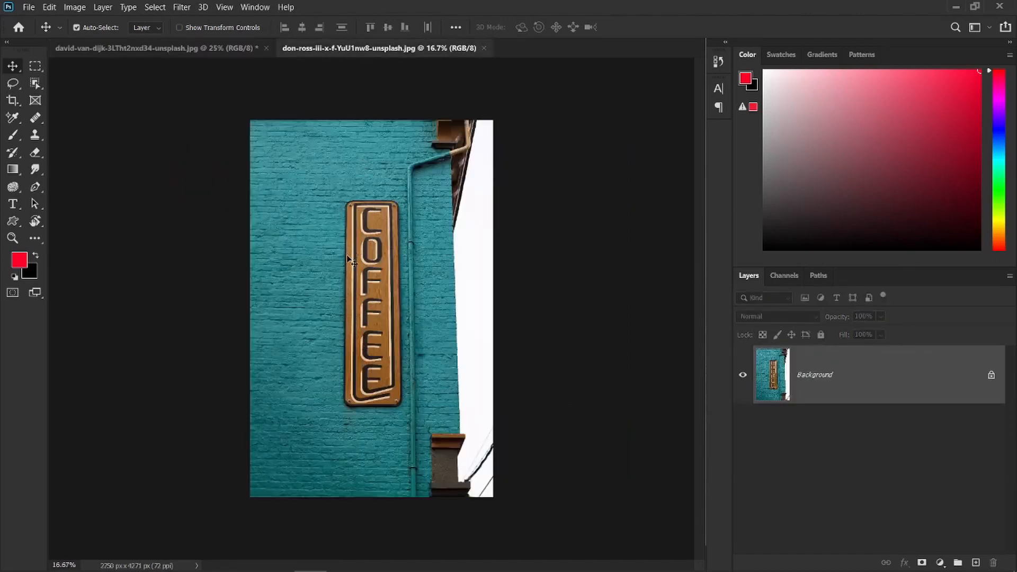
Step: Copy the entire coffee sign photo into the lamp document as a new layer and move it to the canvas's left edge
key(ctrl+0)
key(ctrl+a)
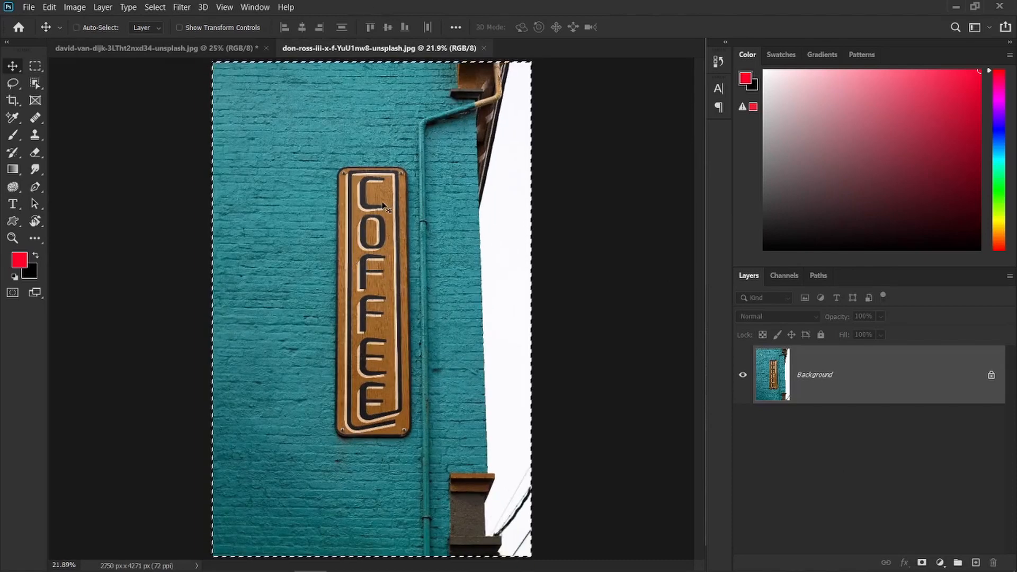
key(ctrl+Tab)
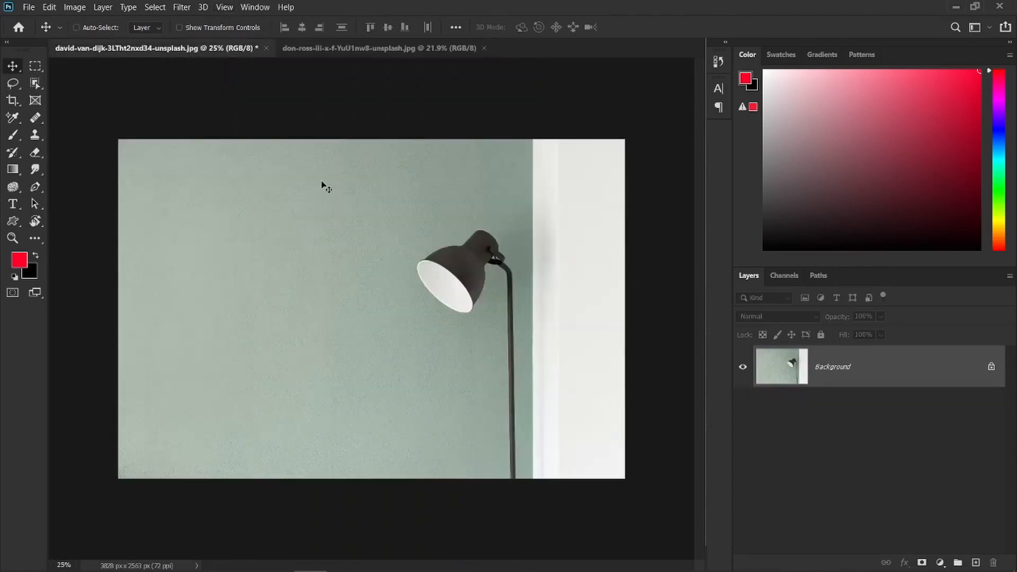
key(ctrl+v)
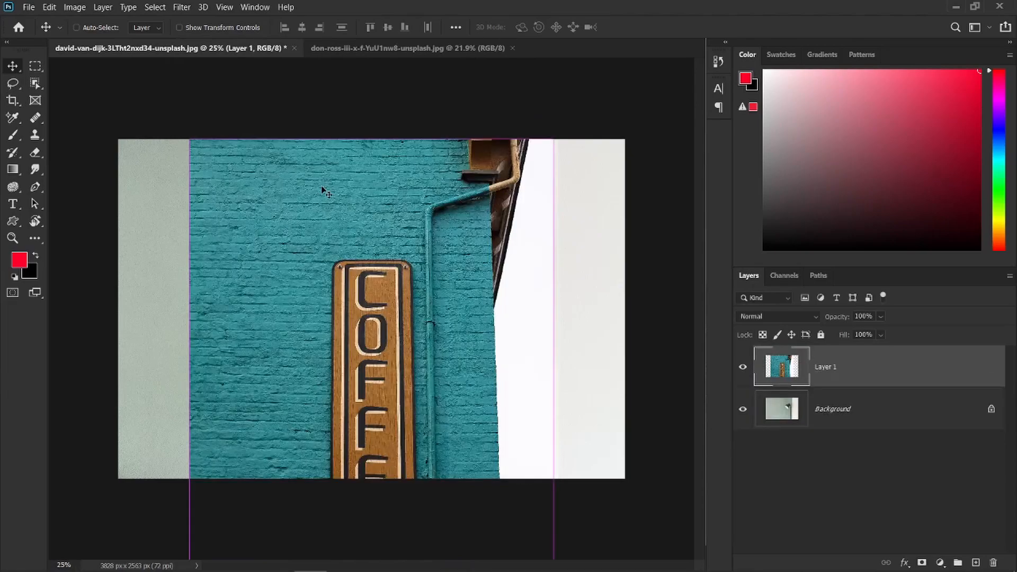
drag(323, 192, 247, 178)
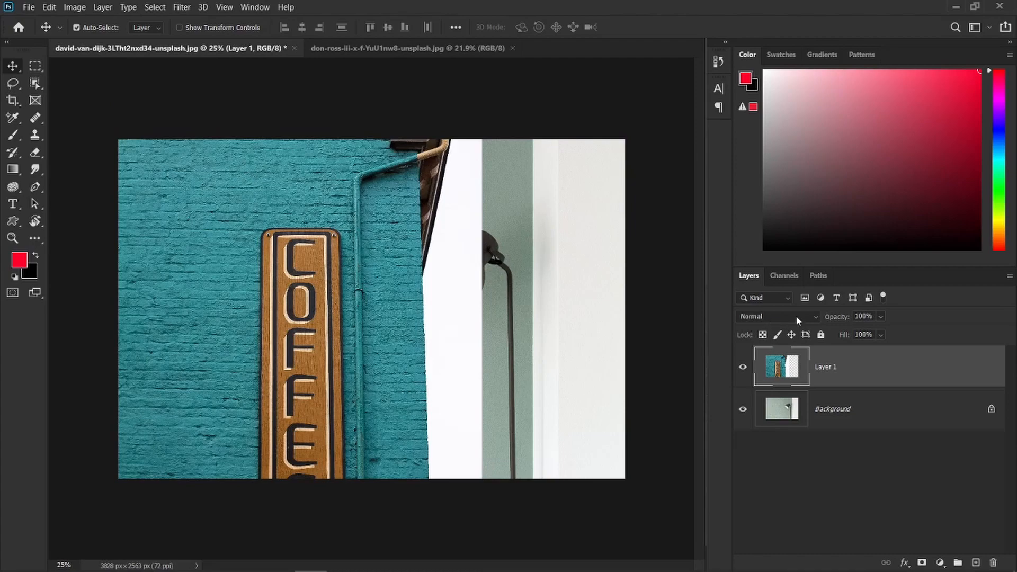
Step: Set the coffee sign layer's blend mode to Multiply and try adjusting its opacity
click(819, 316)
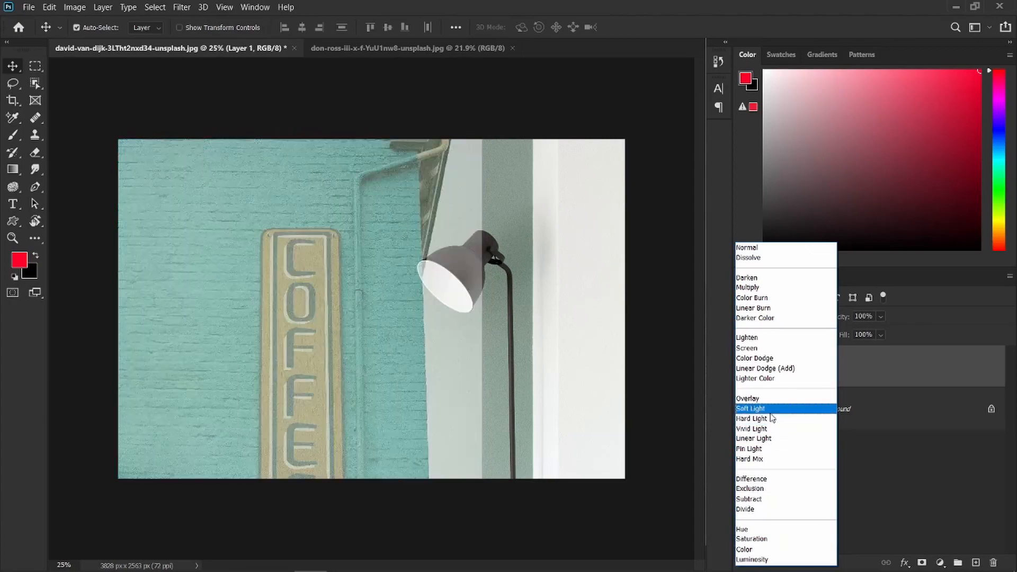
click(774, 288)
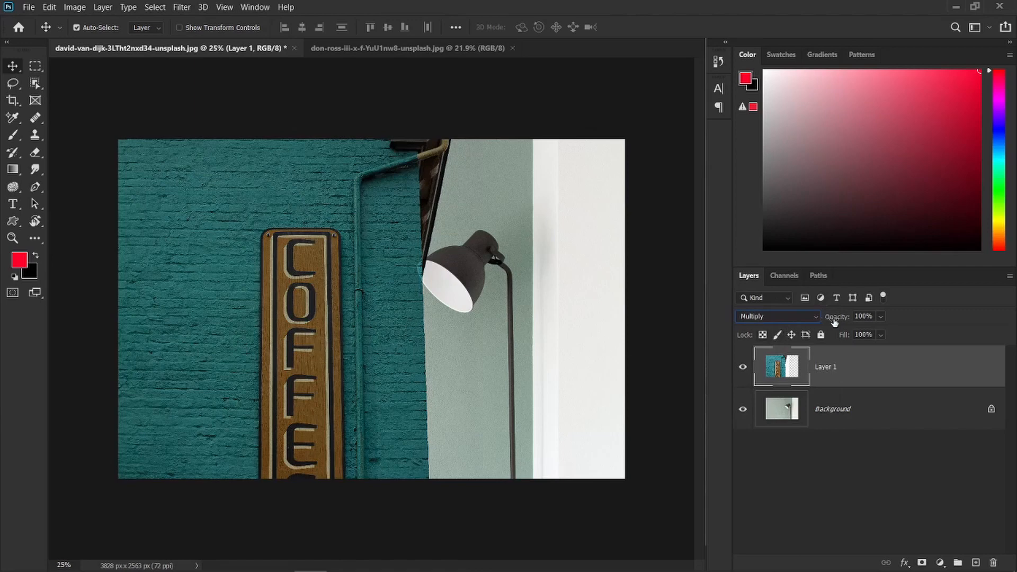
drag(834, 322, 807, 316)
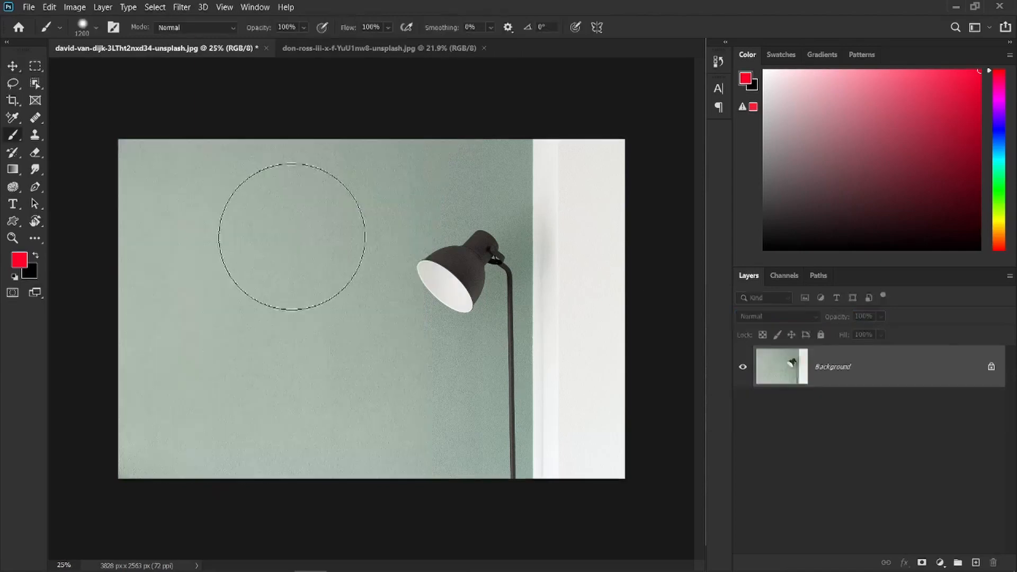
Step: Create a new layer above the Background and paint a large soft red blob on it over the wall beside the lamp
mouse_move(291, 237)
mouse_down()
mouse_move(227, 268)
mouse_move(212, 350)
mouse_up()
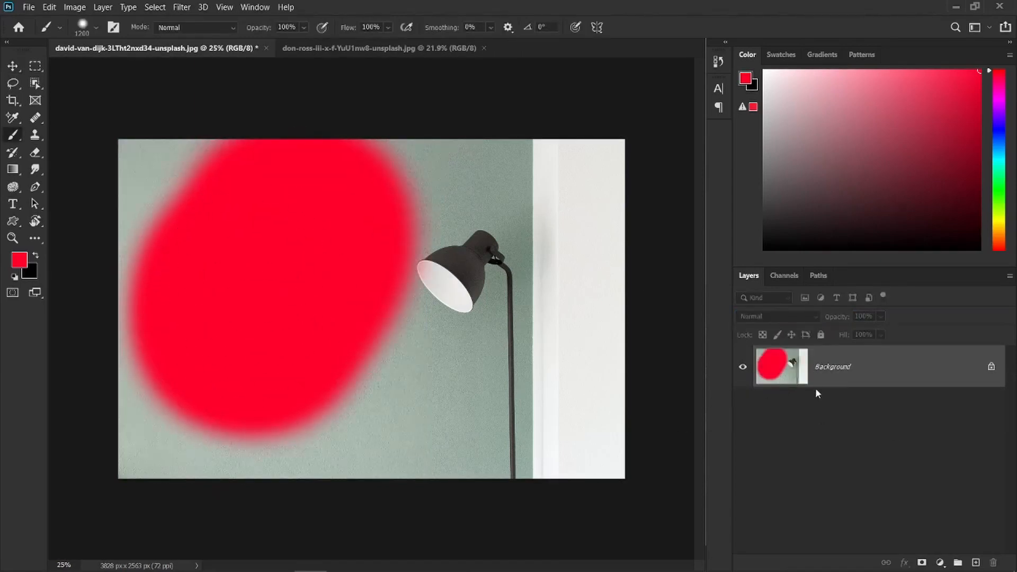
key(ctrl+z)
click(978, 563)
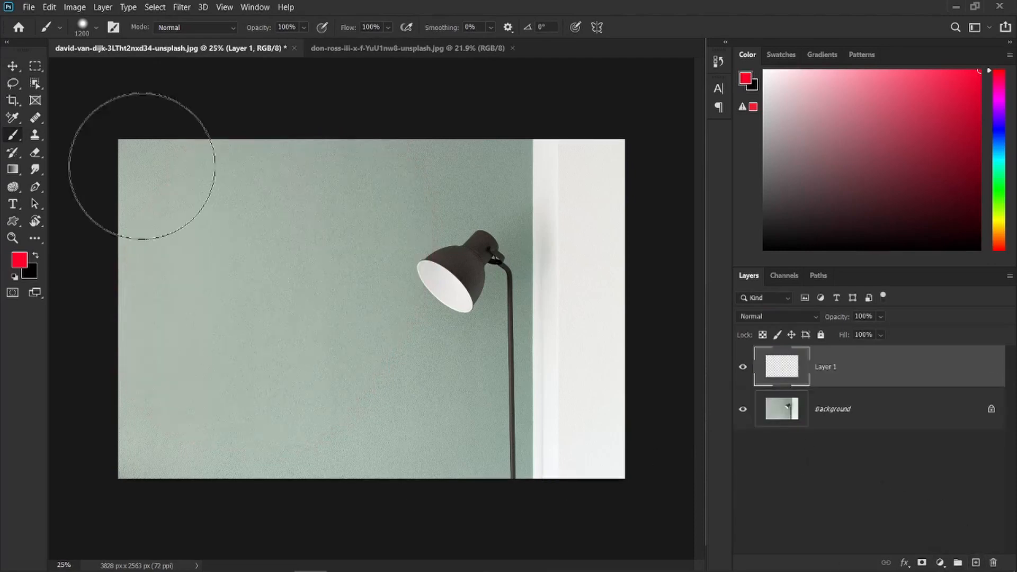
mouse_move(209, 173)
mouse_down()
mouse_move(238, 246)
mouse_move(282, 266)
mouse_move(234, 291)
mouse_move(201, 339)
mouse_up()
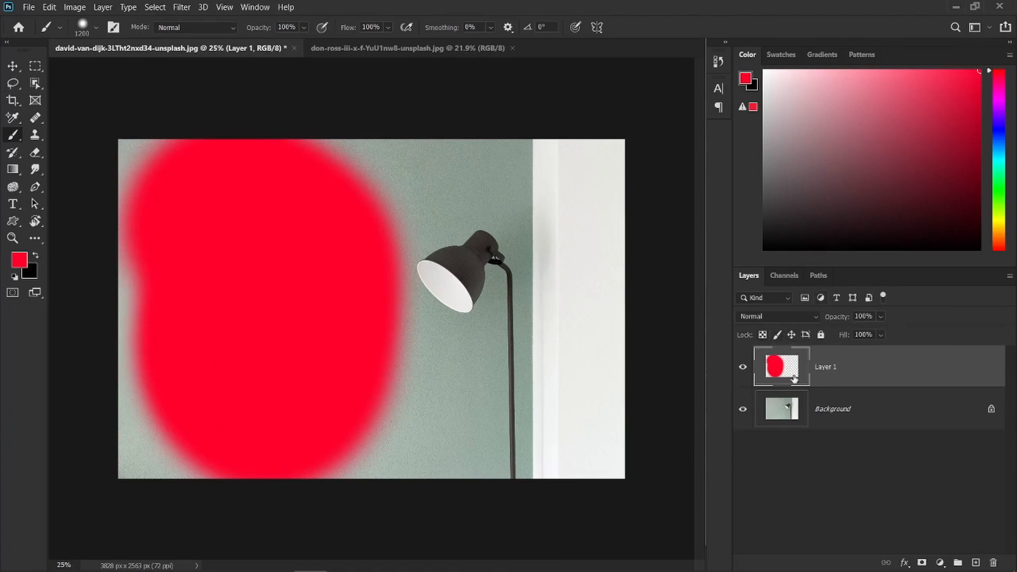
Step: Toggle Layer 1's transparent pixel lock on and off, then lock its image pixels and try painting on the red blob
click(763, 335)
click(763, 336)
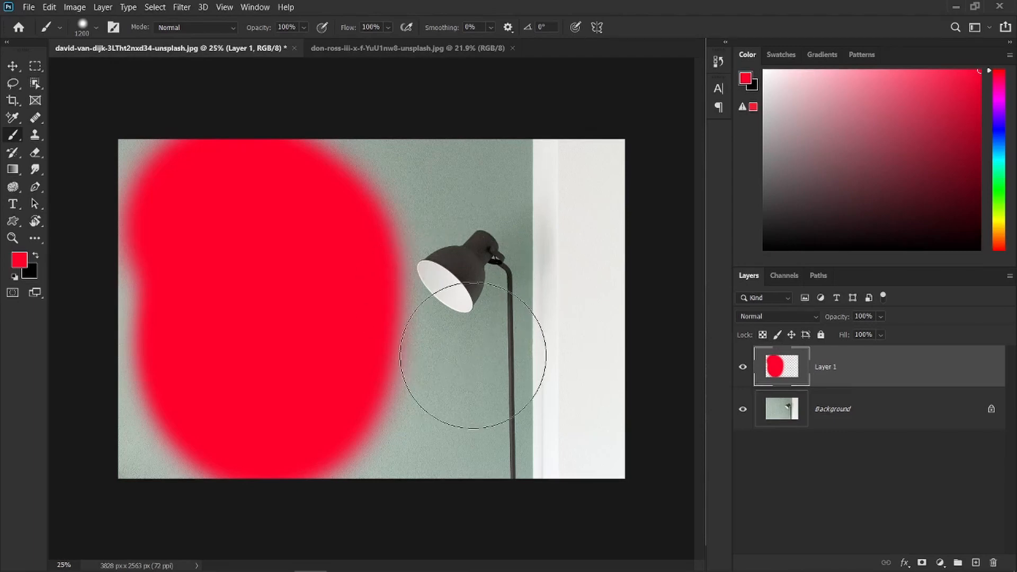
click(778, 336)
click(364, 351)
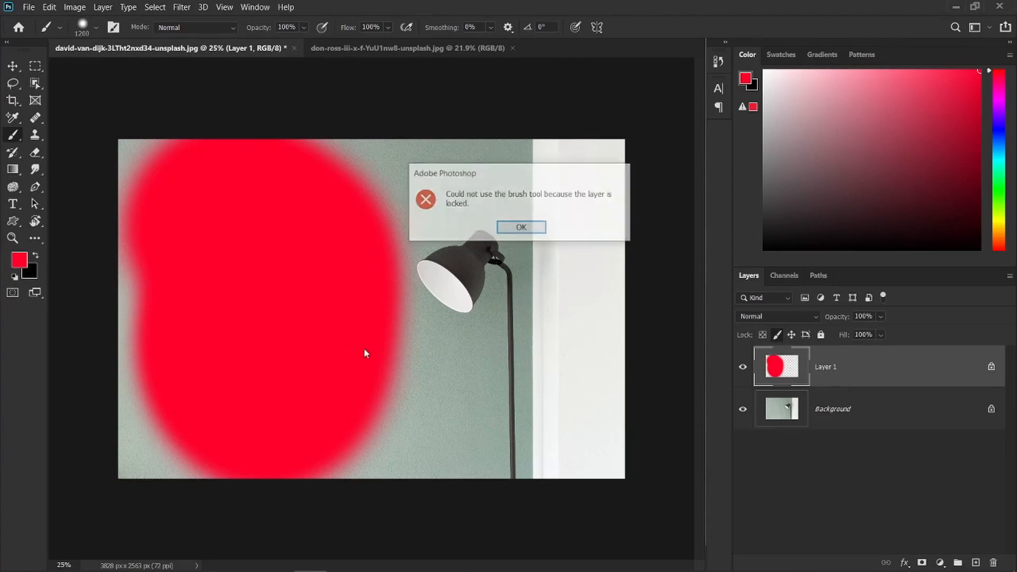
click(522, 227)
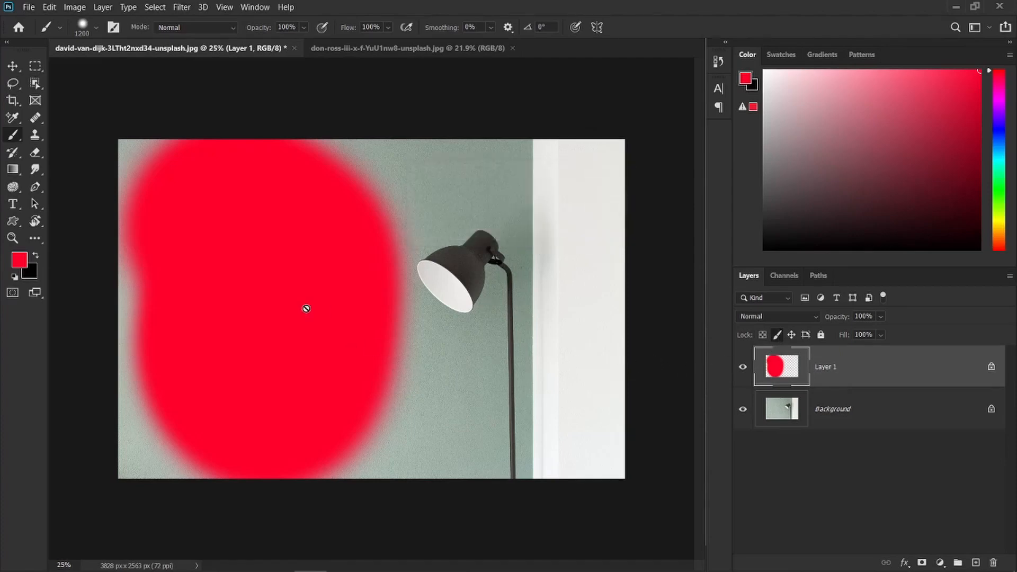
click(284, 333)
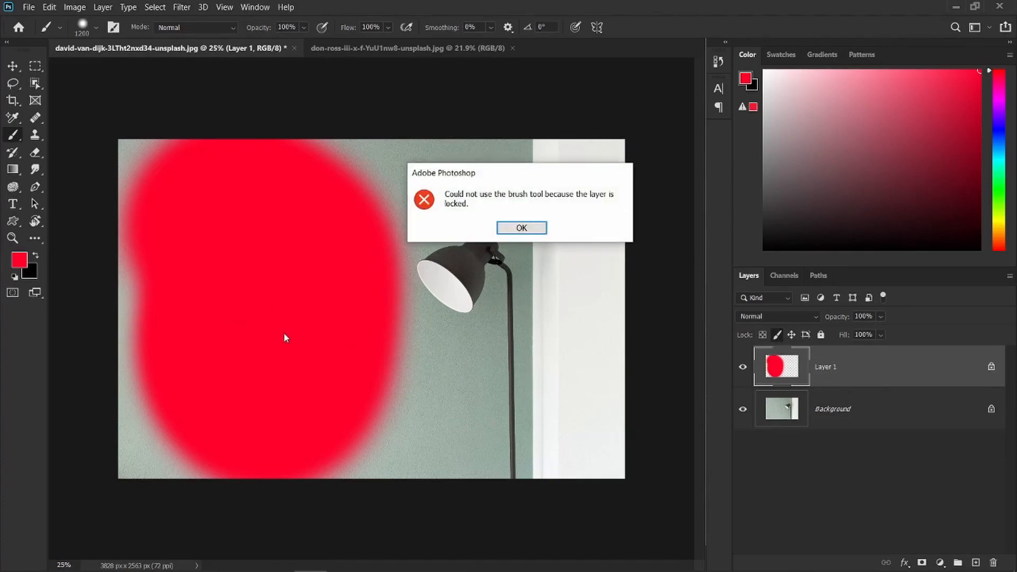
click(522, 228)
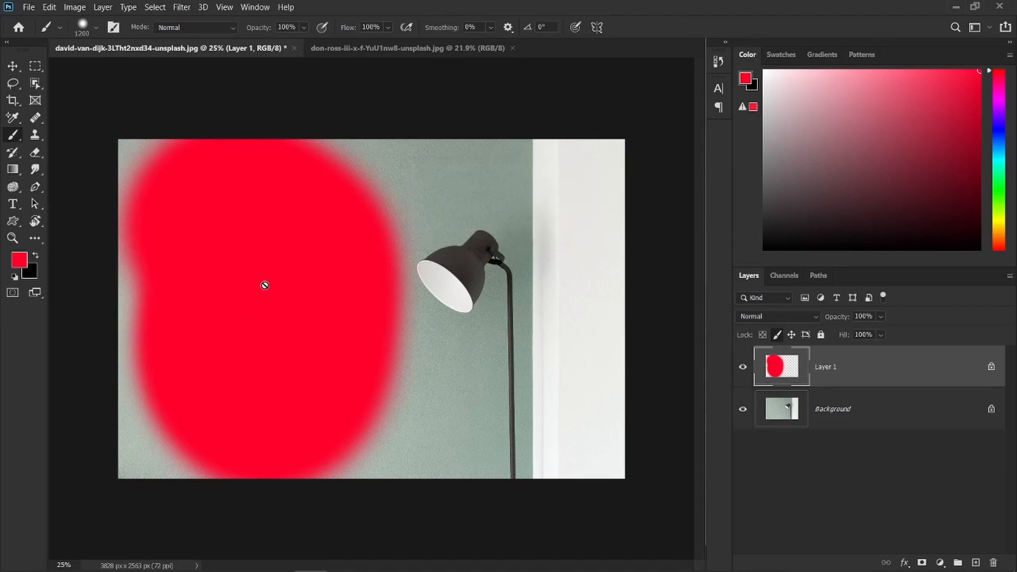
Step: Switch Layer 1's lock from image pixels to position and try moving the red blob toward the lamp
click(777, 334)
click(791, 335)
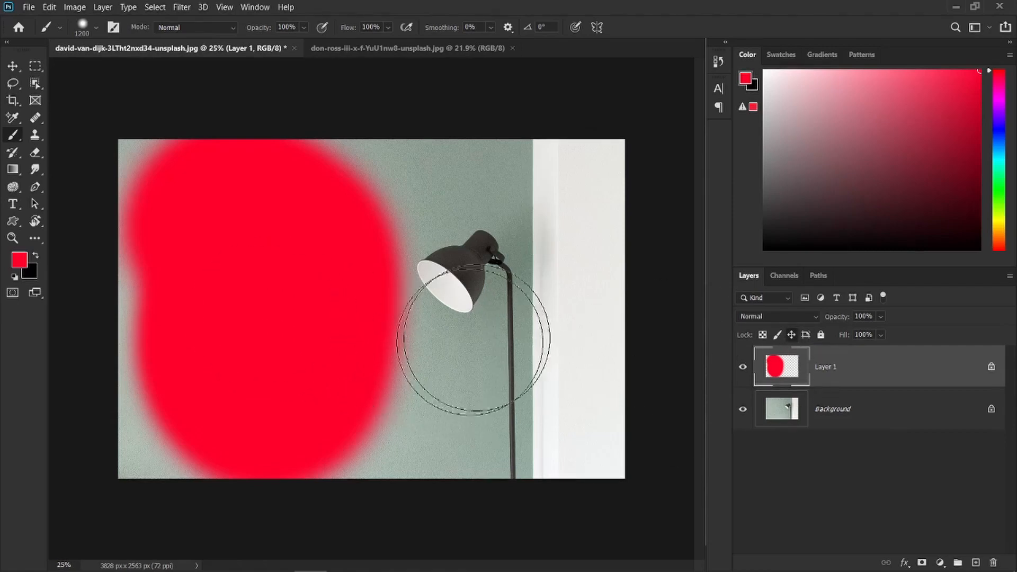
click(13, 67)
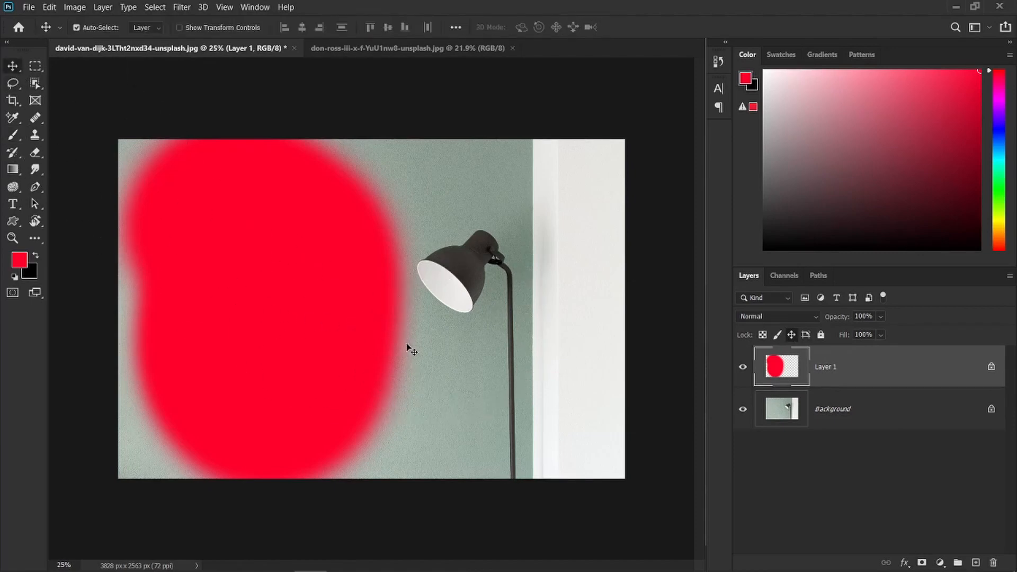
drag(375, 323, 488, 284)
drag(321, 293, 572, 267)
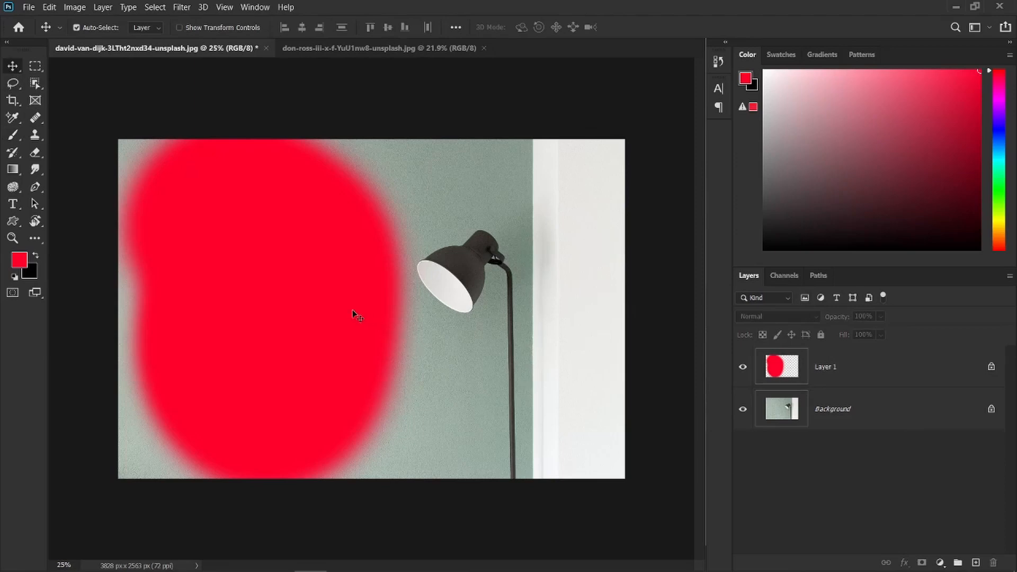
Step: Release Layer 1's position lock, and turn the full layer lock on and back off
click(842, 364)
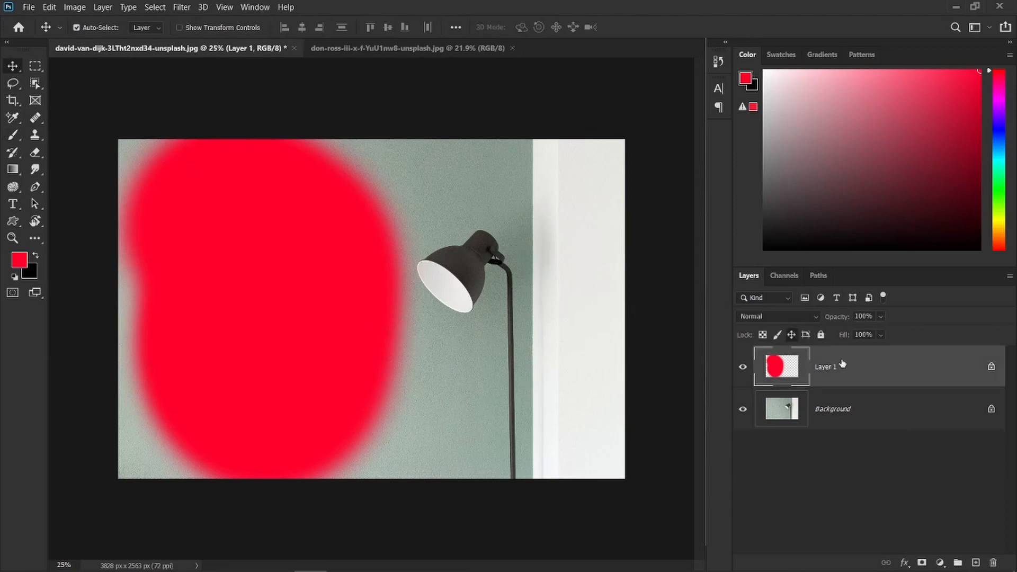
click(792, 334)
click(822, 336)
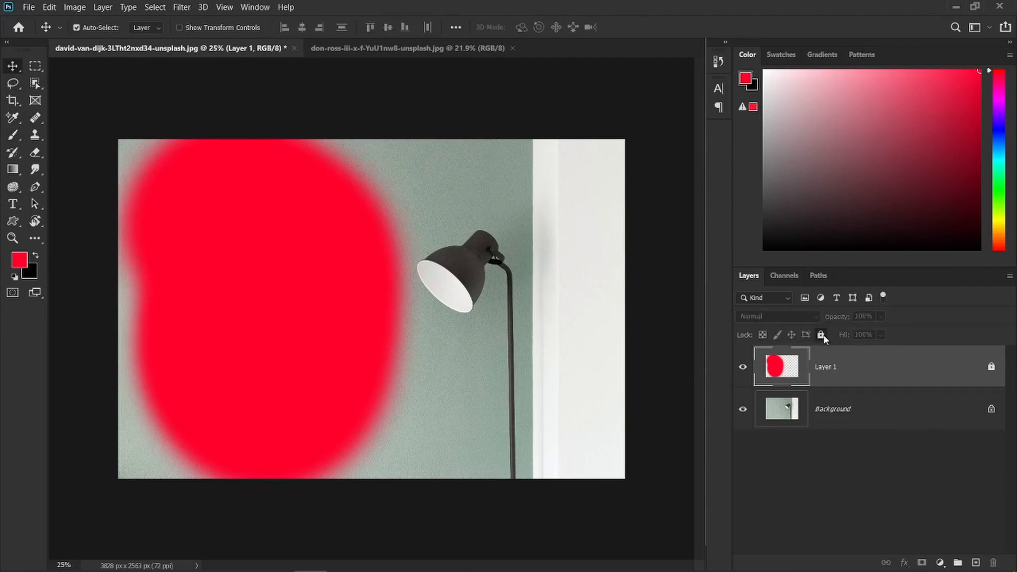
click(822, 336)
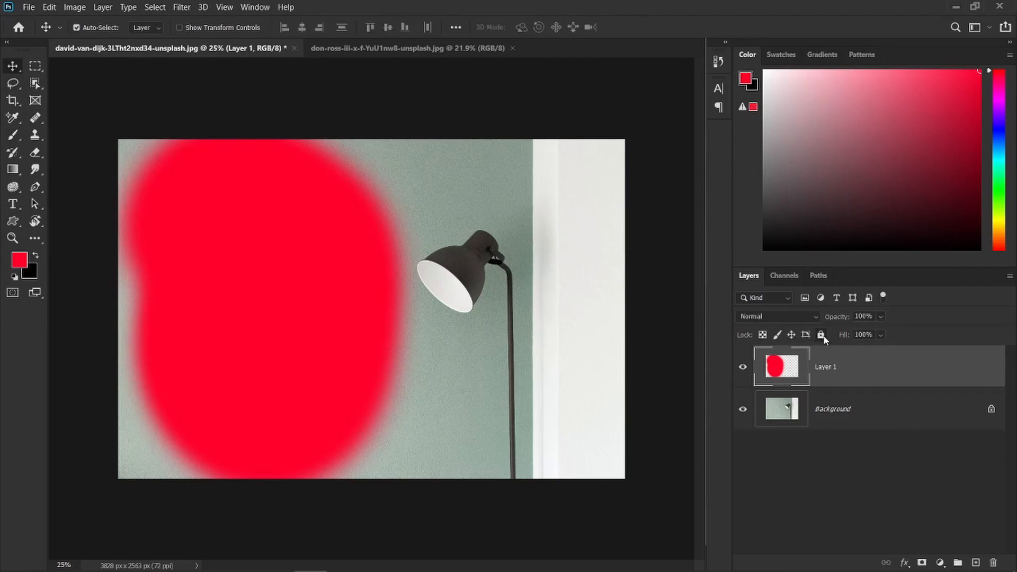